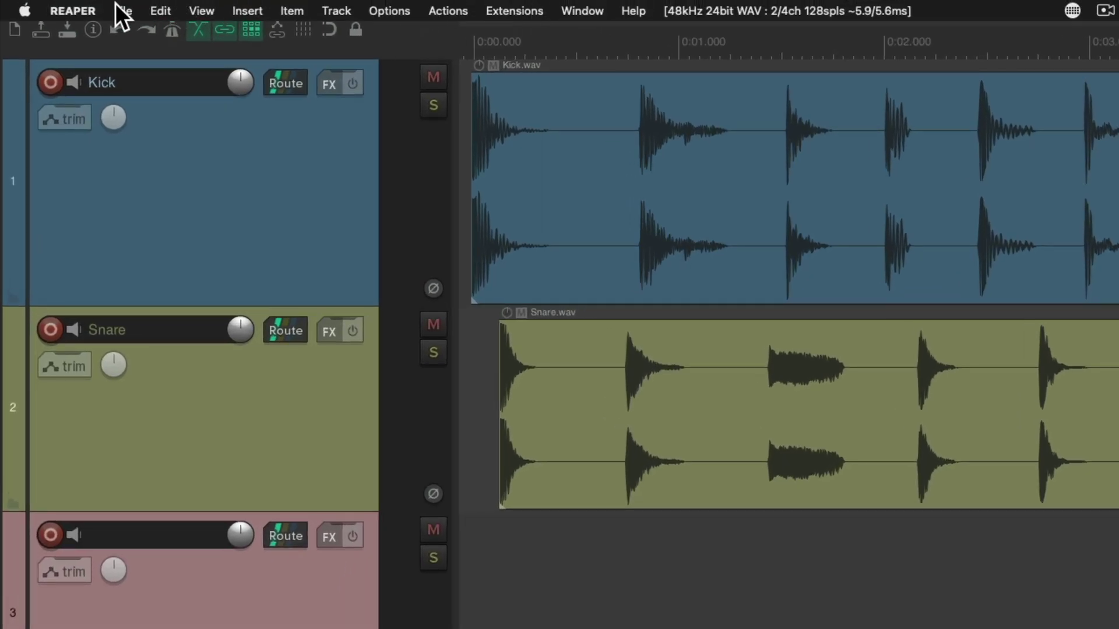
- Open the Batch File/Item Converter and queue all audio files from the Files folder for conversion
click(120, 10)
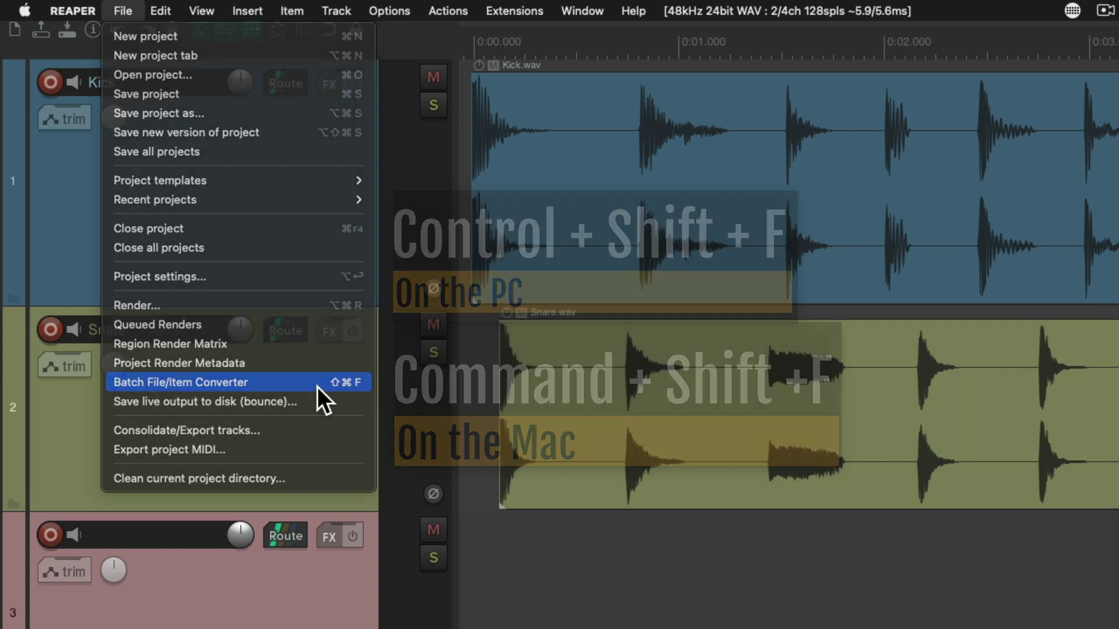
click(317, 387)
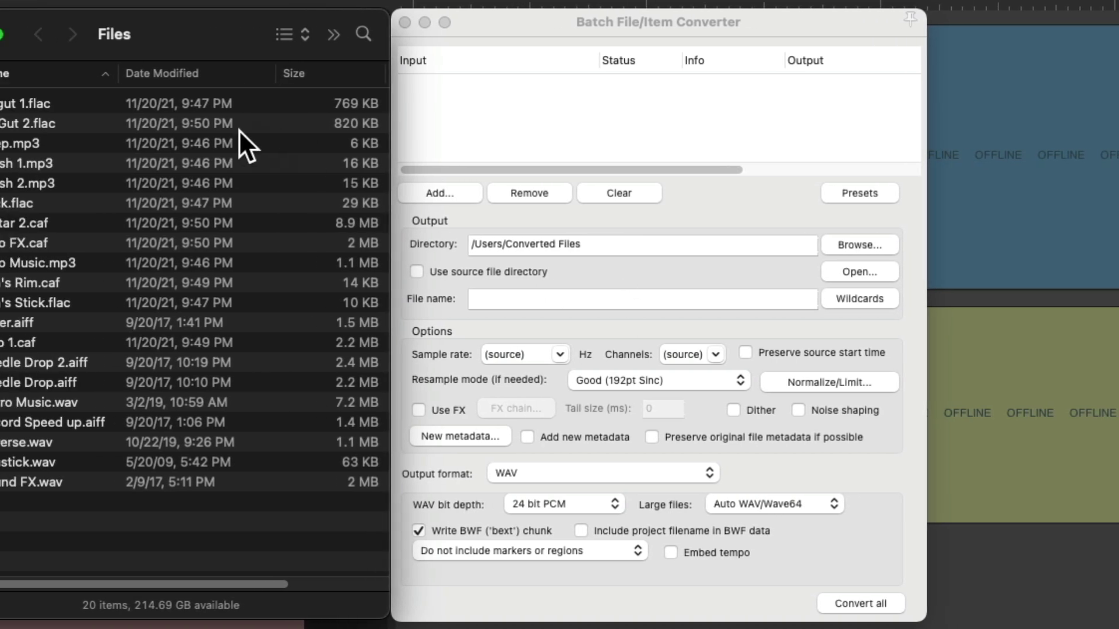
click(76, 218)
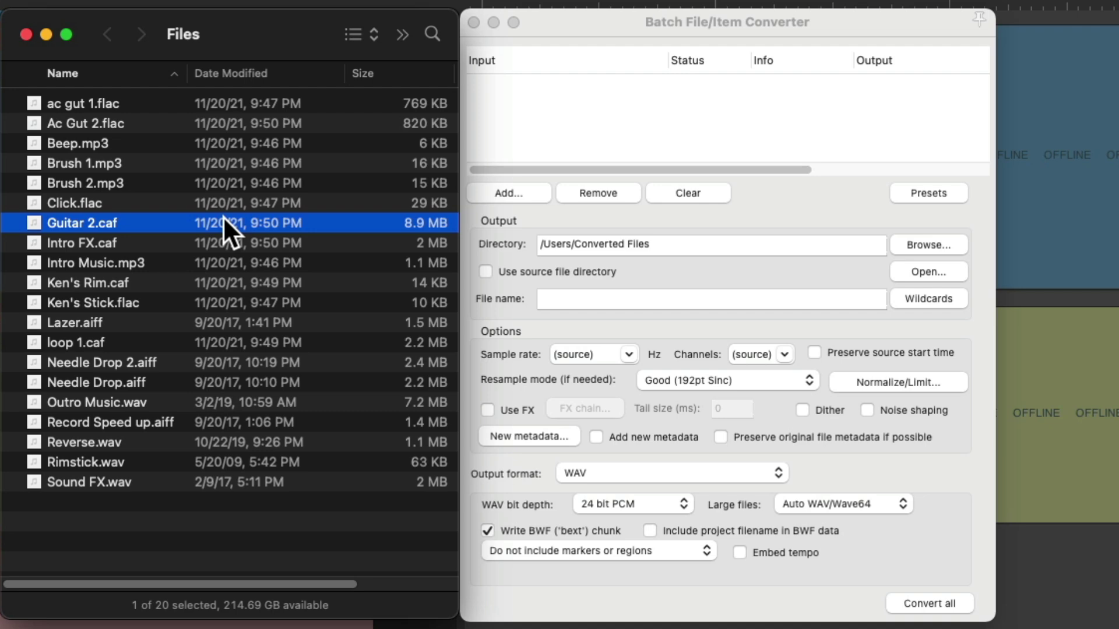
key(super+a)
drag(142, 103, 785, 149)
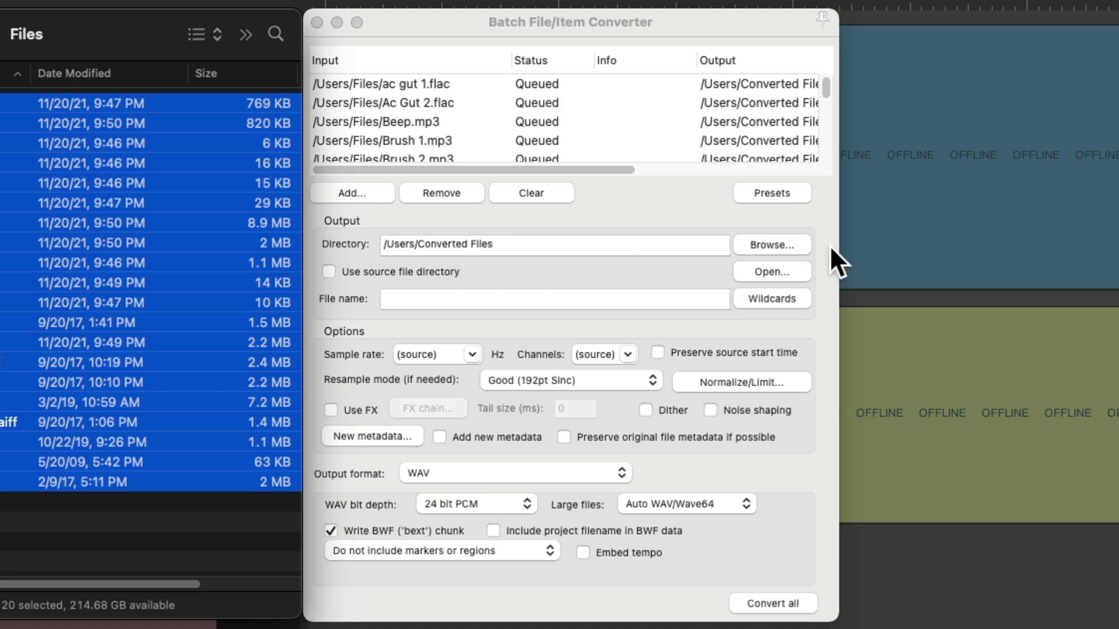
- Show the output folder and convert all queued files, keeping WAV as the output format
click(796, 270)
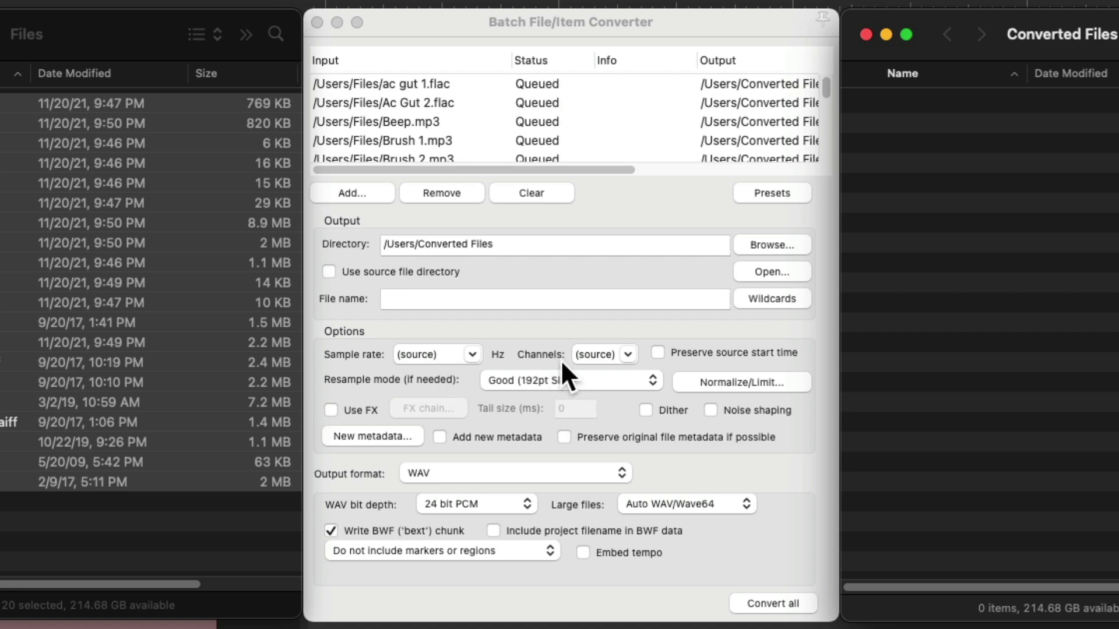
click(508, 468)
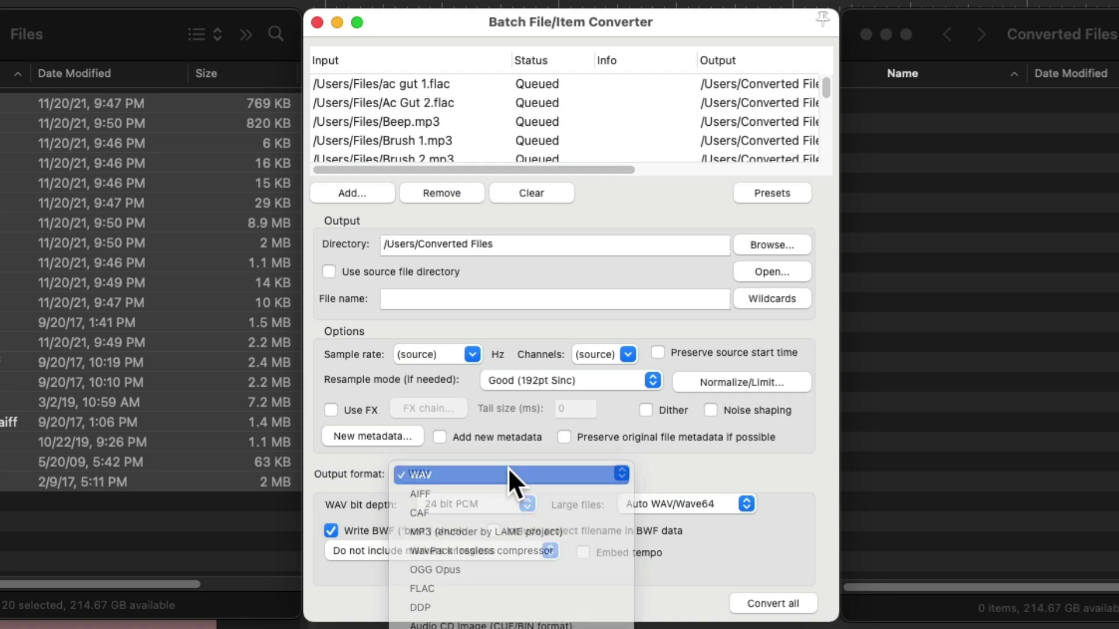
click(508, 469)
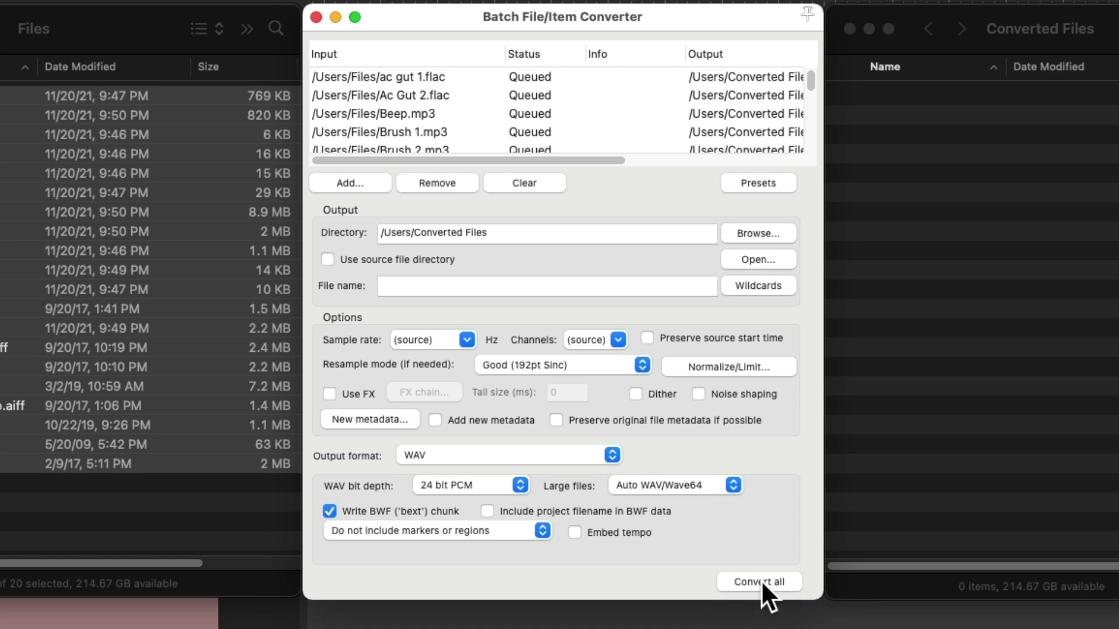
click(759, 582)
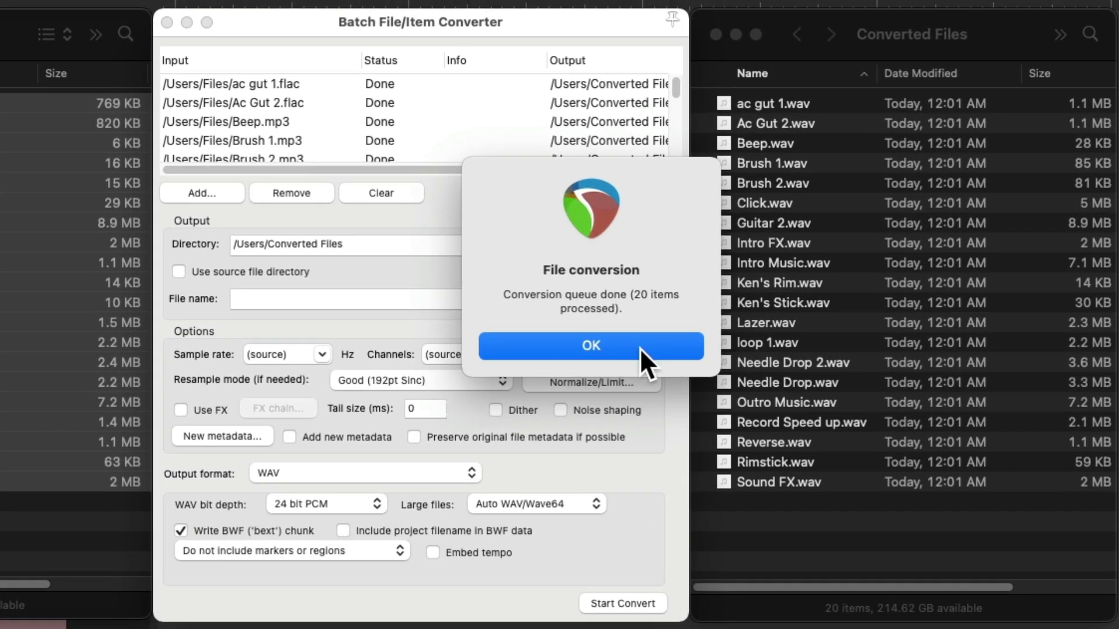
click(641, 348)
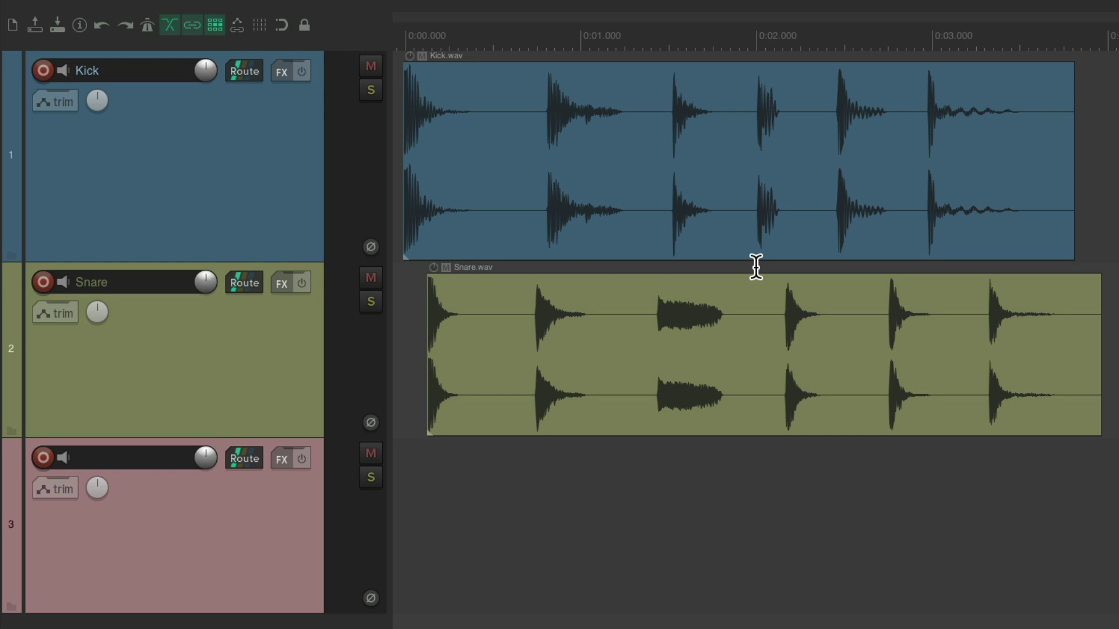
- Dynamically split the Kick item at its transients and clear the selection
click(639, 112)
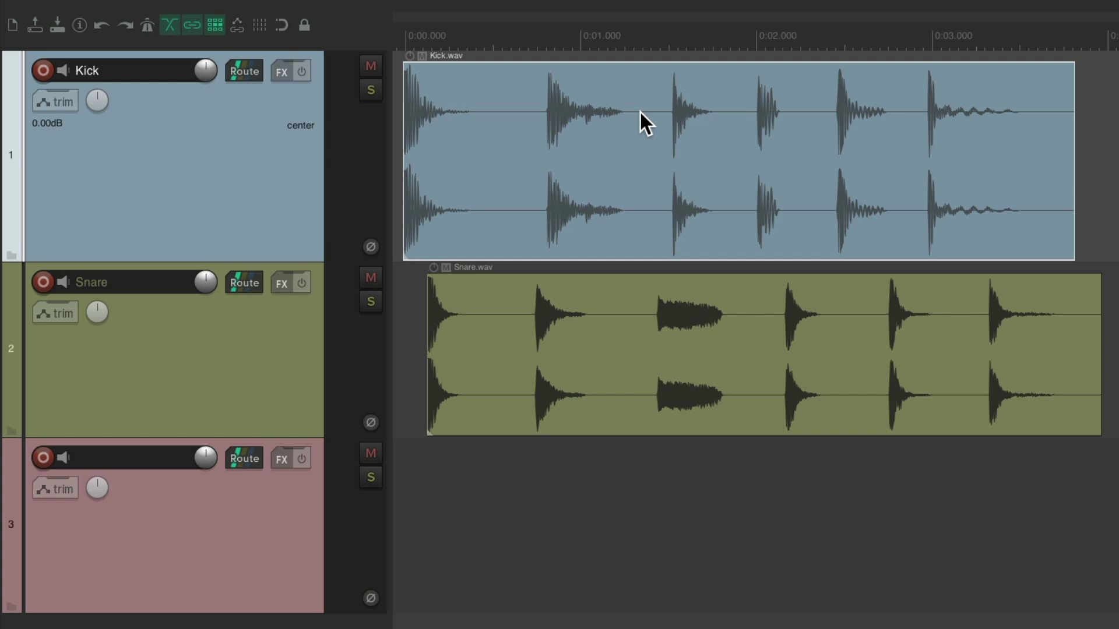
key(d)
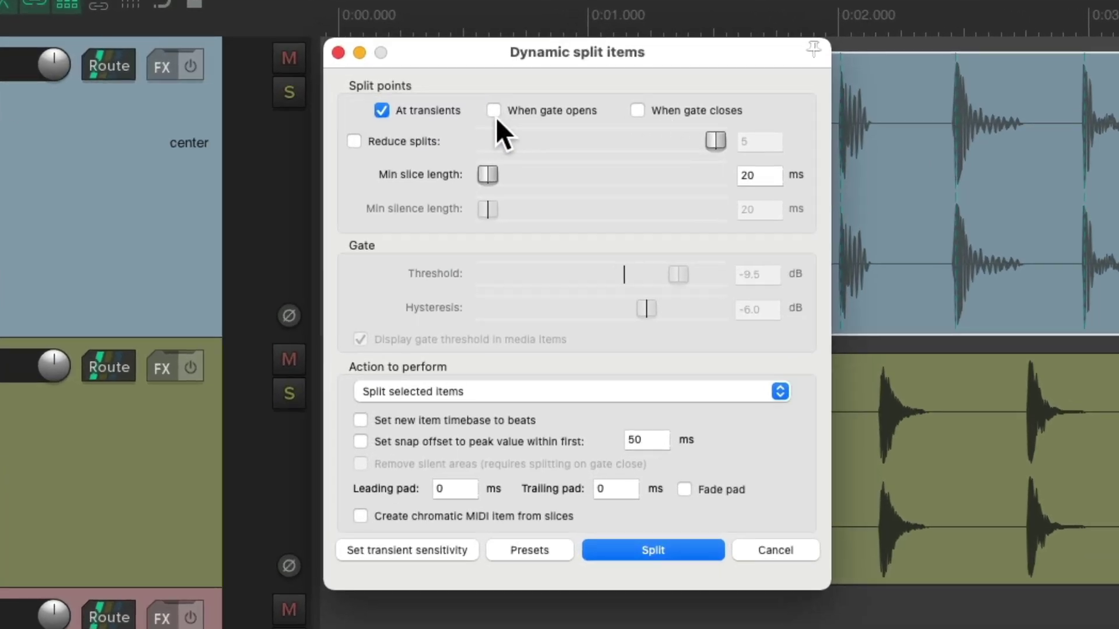
click(674, 548)
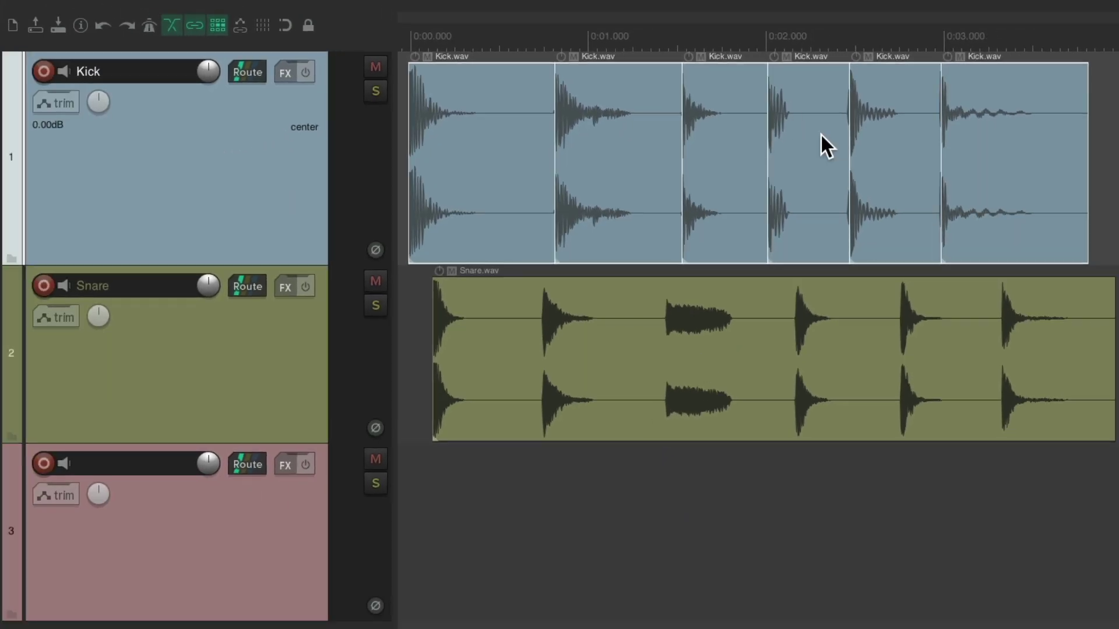
key(Escape)
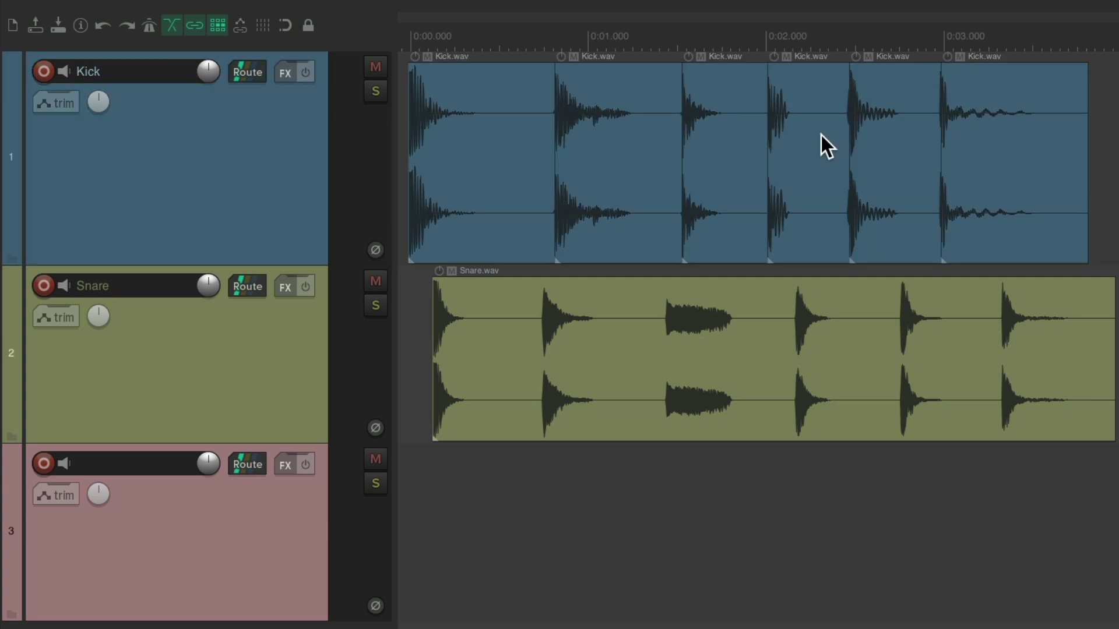
- Dynamically split the Snare item at its transients
click(640, 300)
key(d)
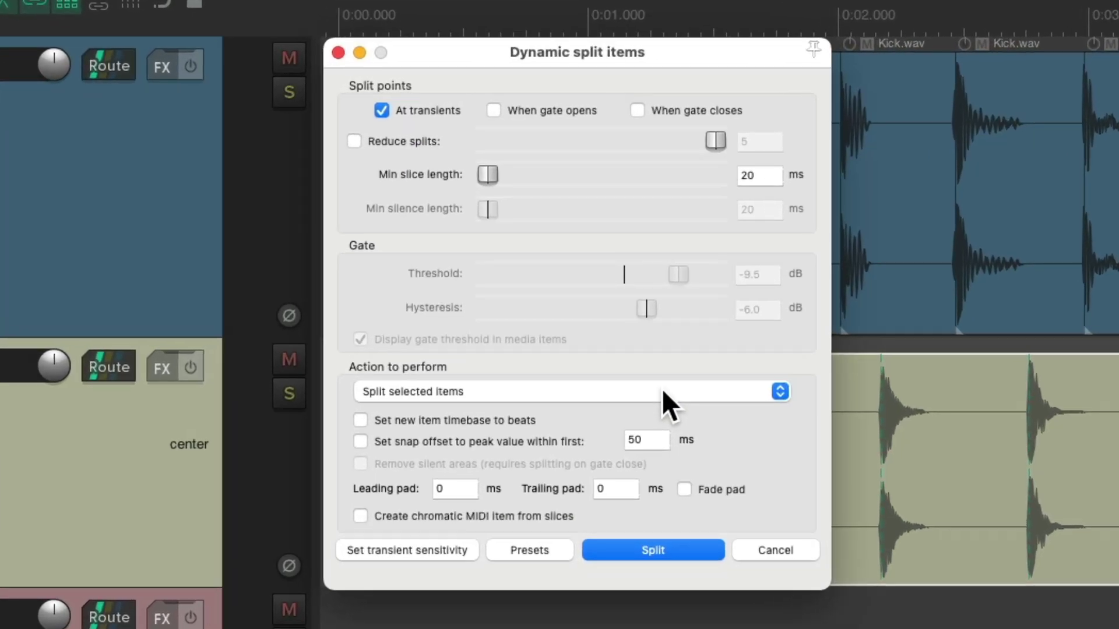
key(Return)
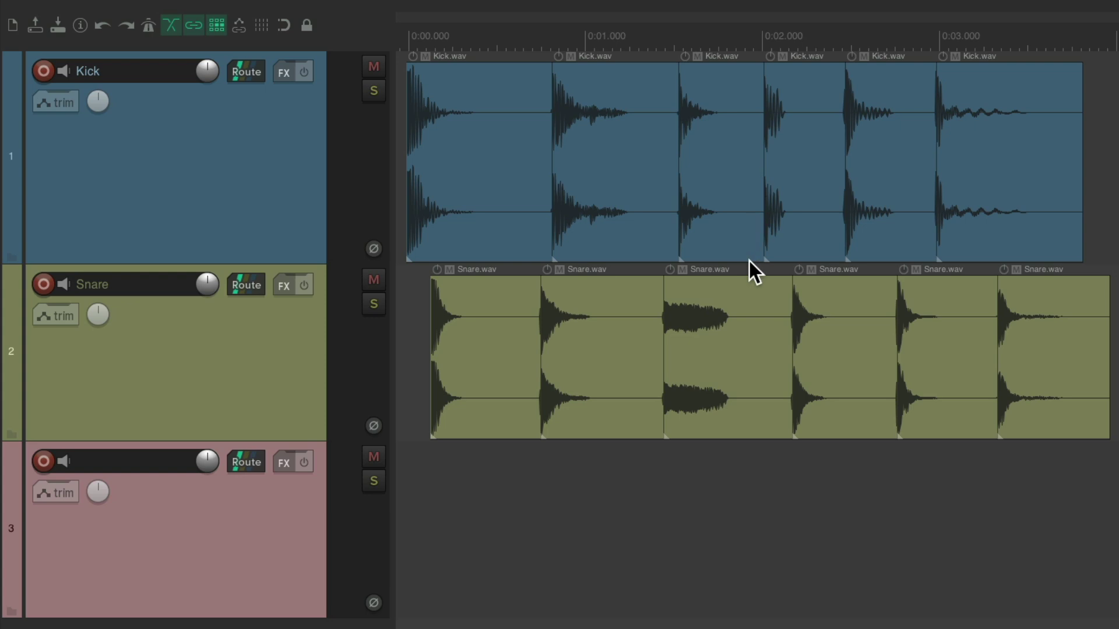
- Add all Kick and Snare slices as selected media items to the Batch File/Item Converter and show its output folder
drag(511, 127, 1059, 362)
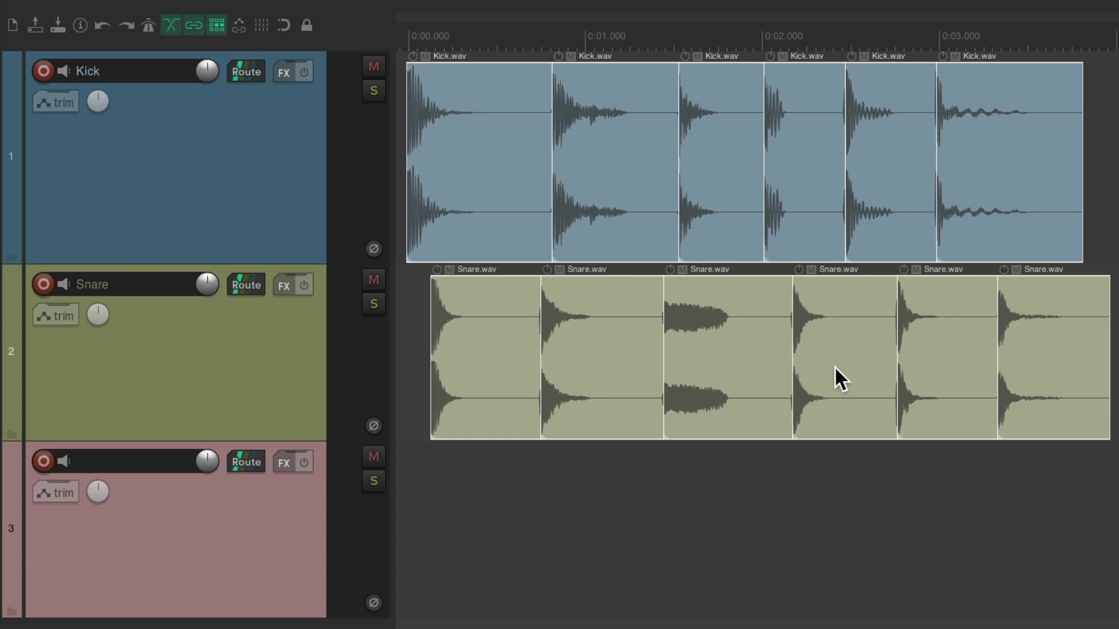
key(shift+super+f)
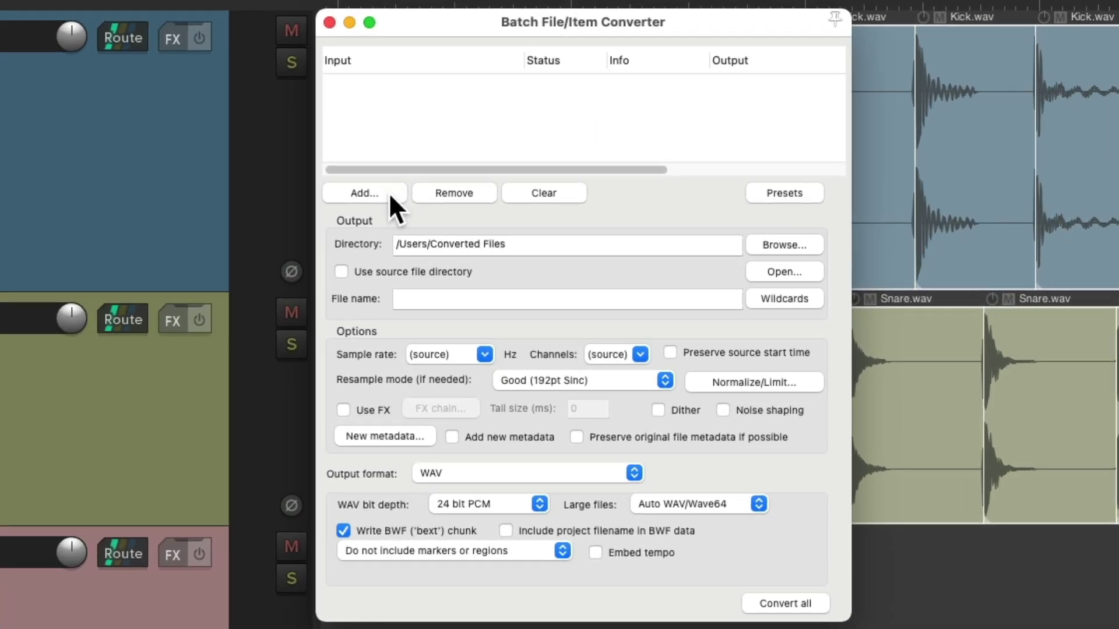
click(389, 192)
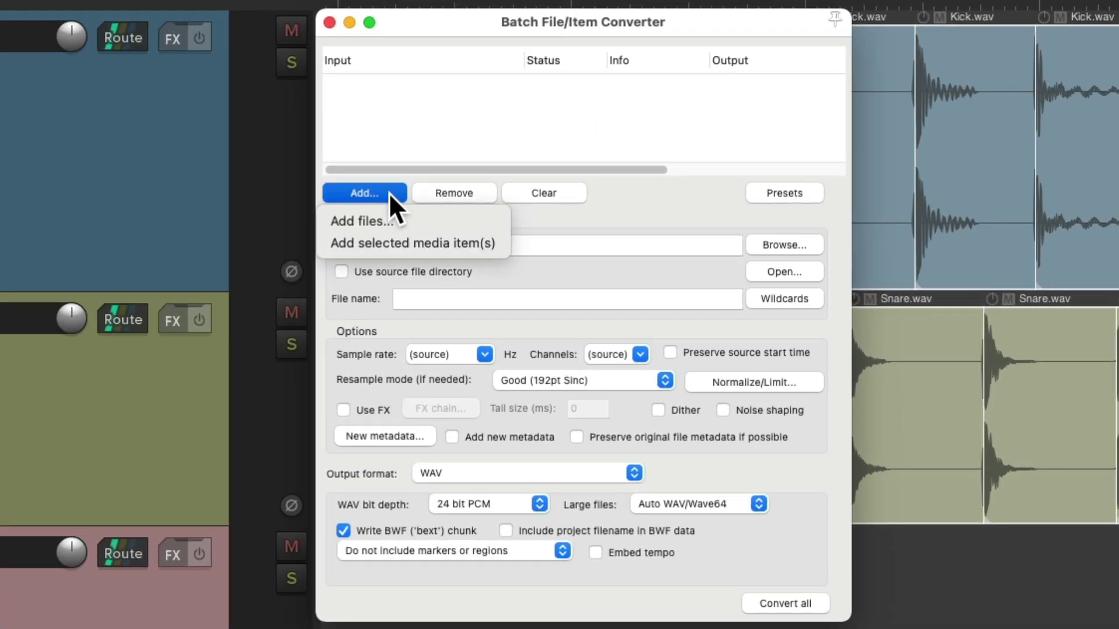
click(426, 243)
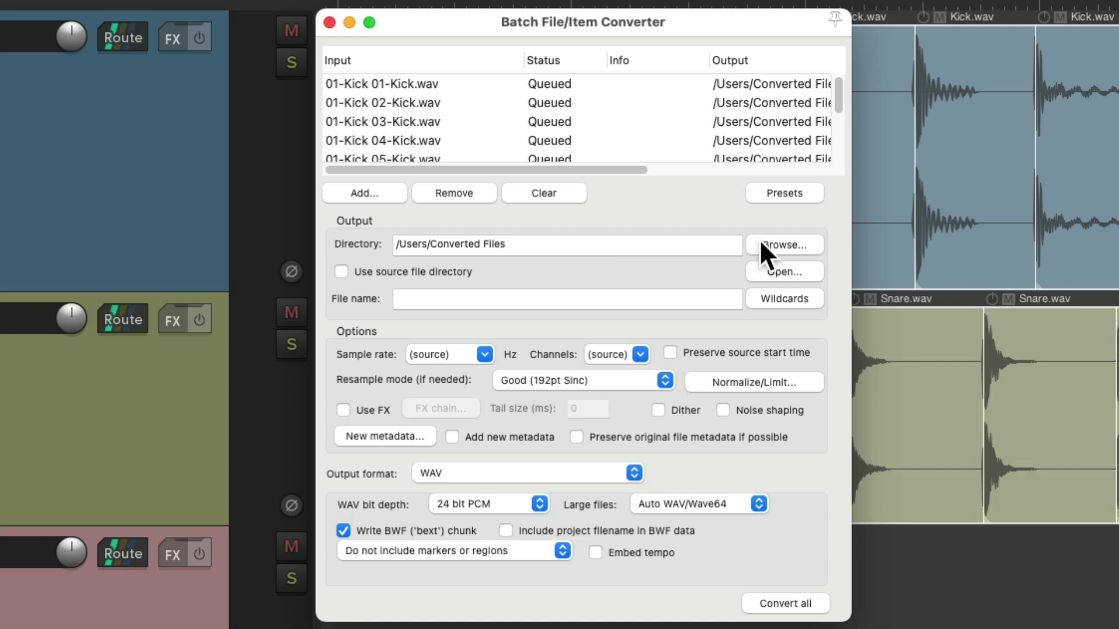
click(811, 269)
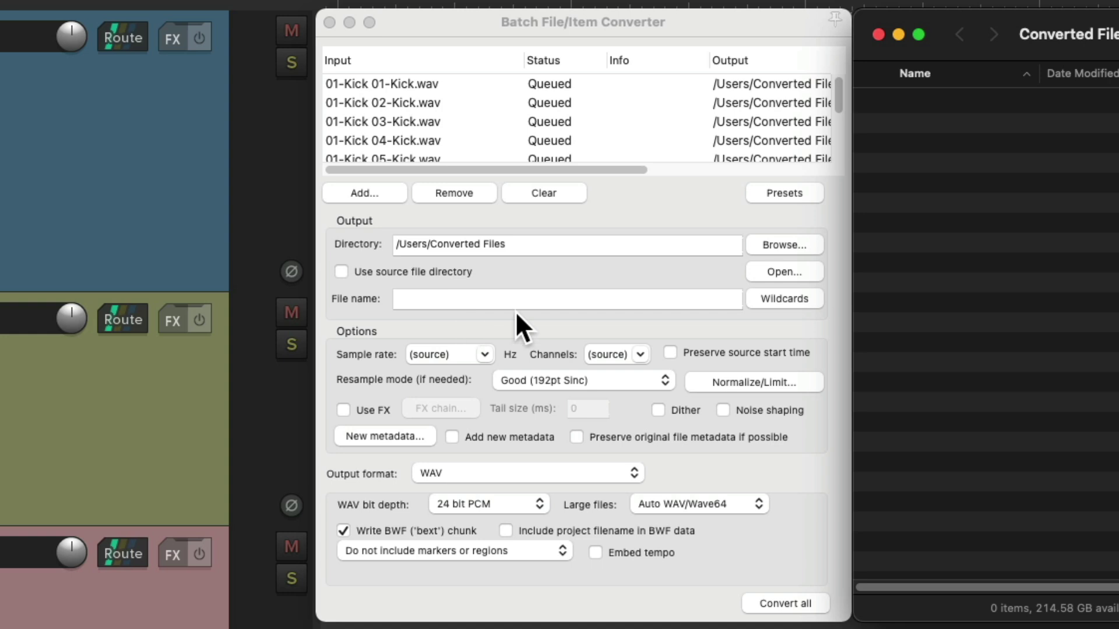
- Set the output file name pattern to "$item - $itemnumber" using the media item wildcards
click(775, 294)
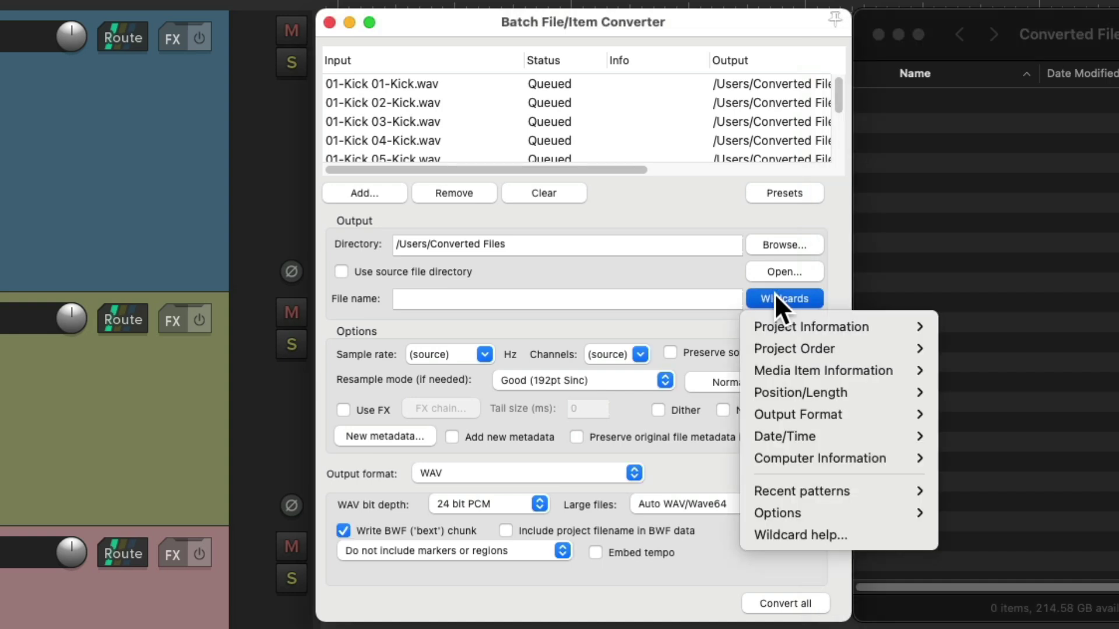
mouse_move(757, 322)
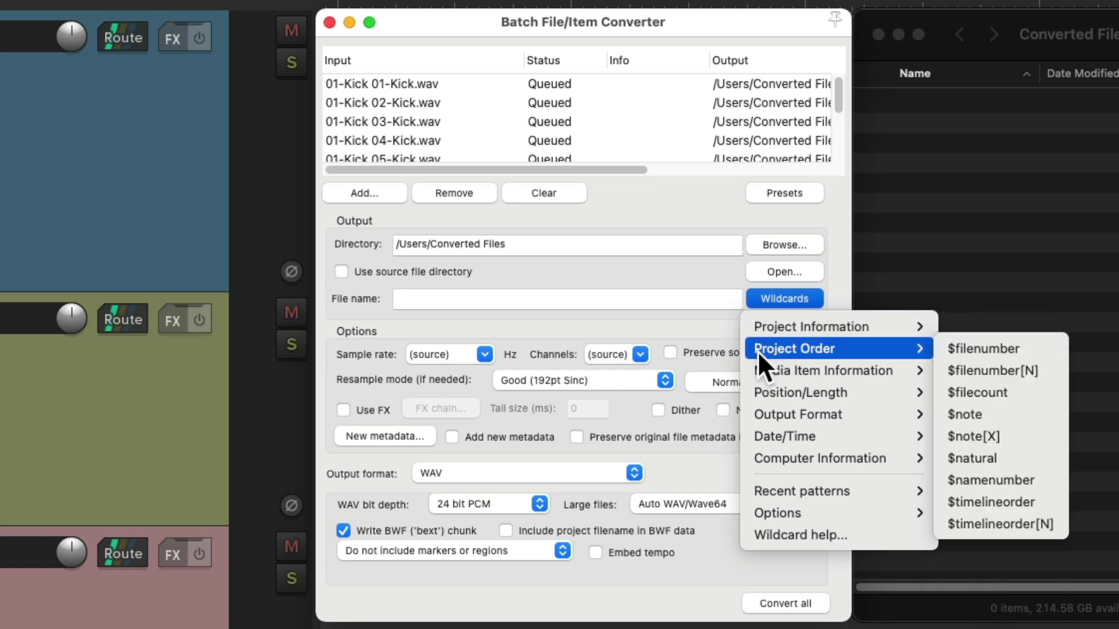
mouse_move(749, 373)
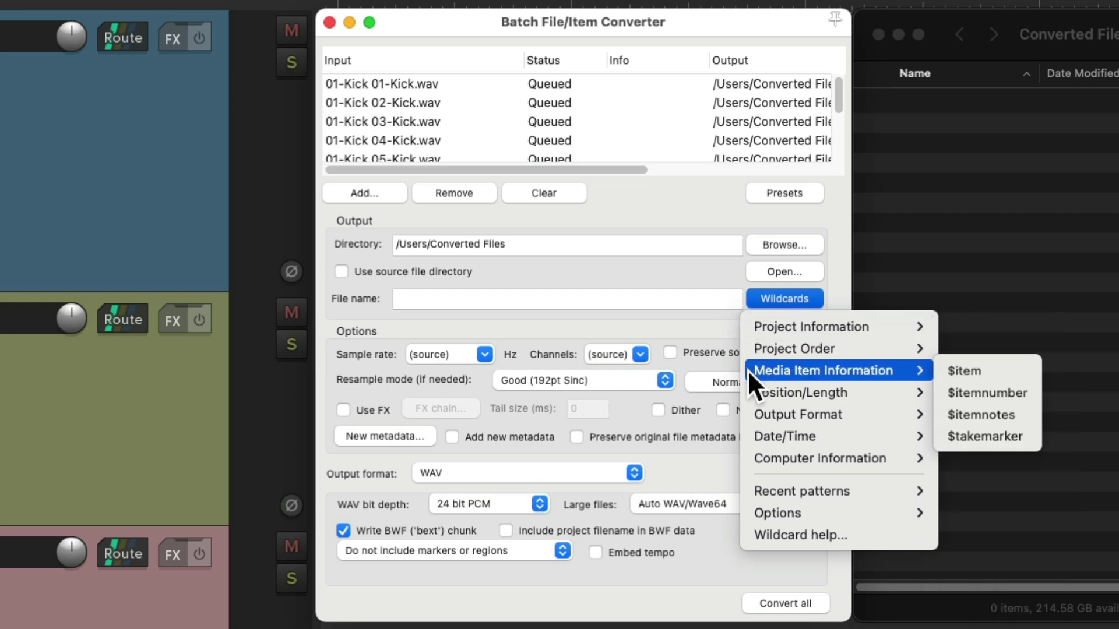
click(1025, 369)
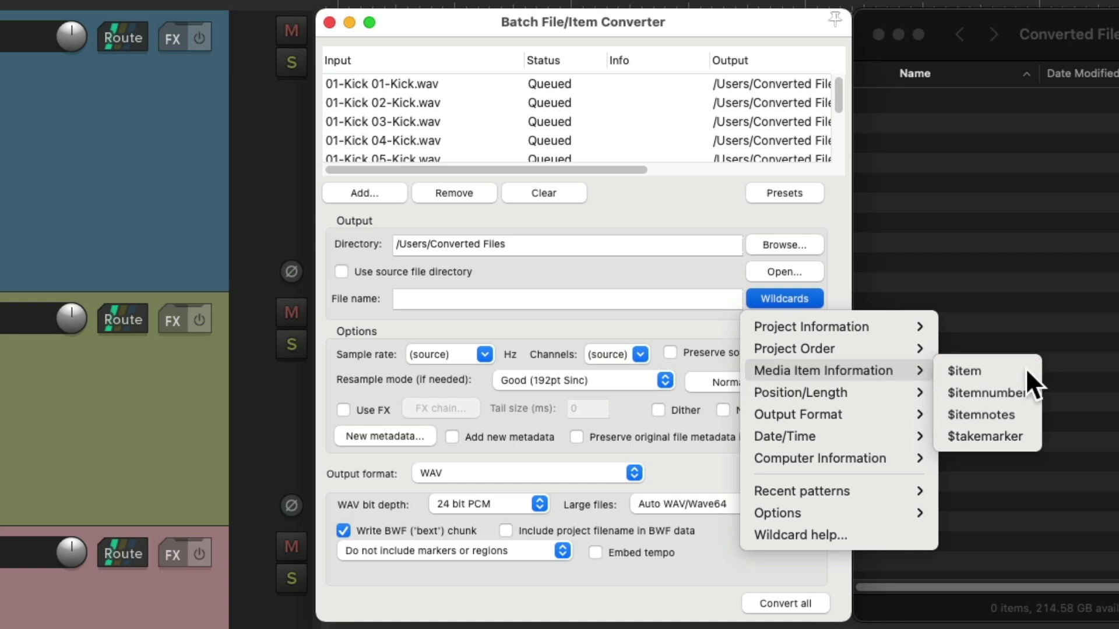
click(613, 302)
text(-)
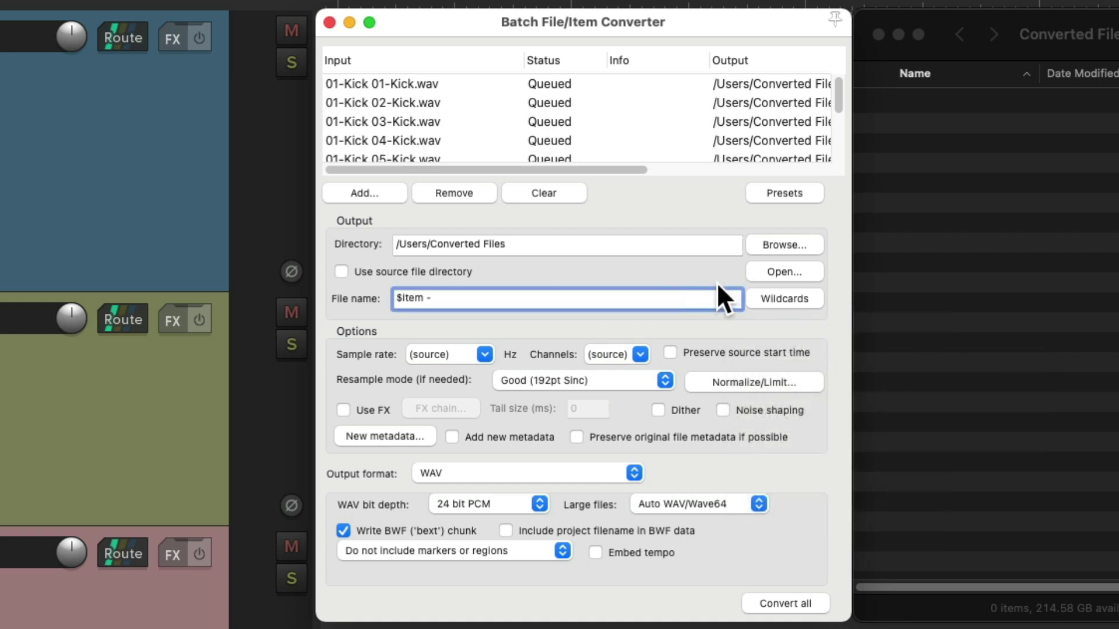
click(783, 297)
mouse_move(754, 370)
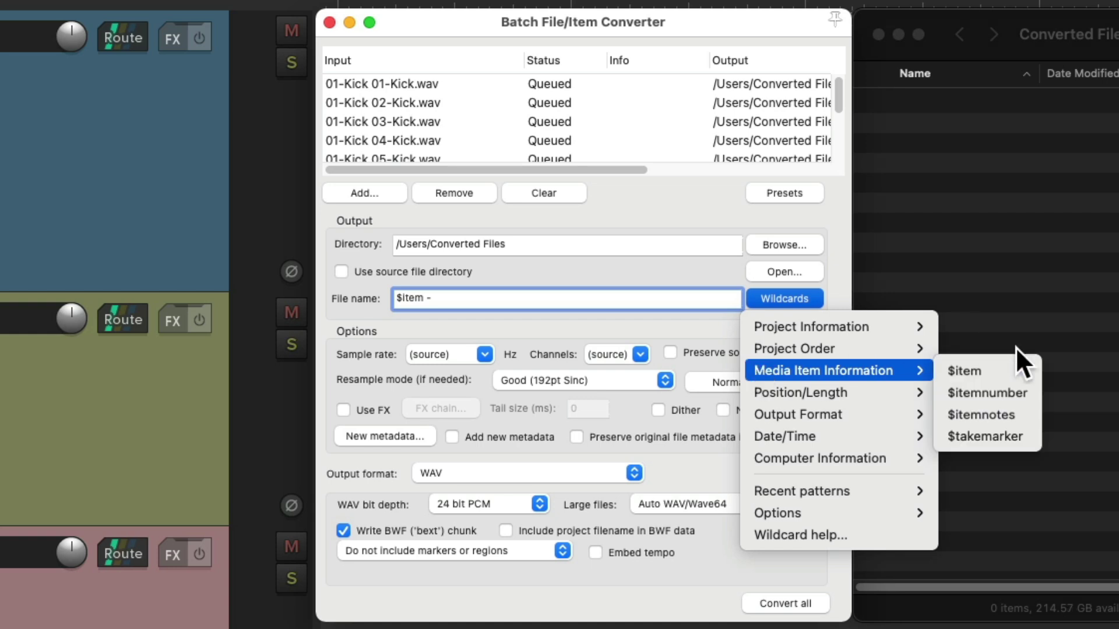
click(1022, 394)
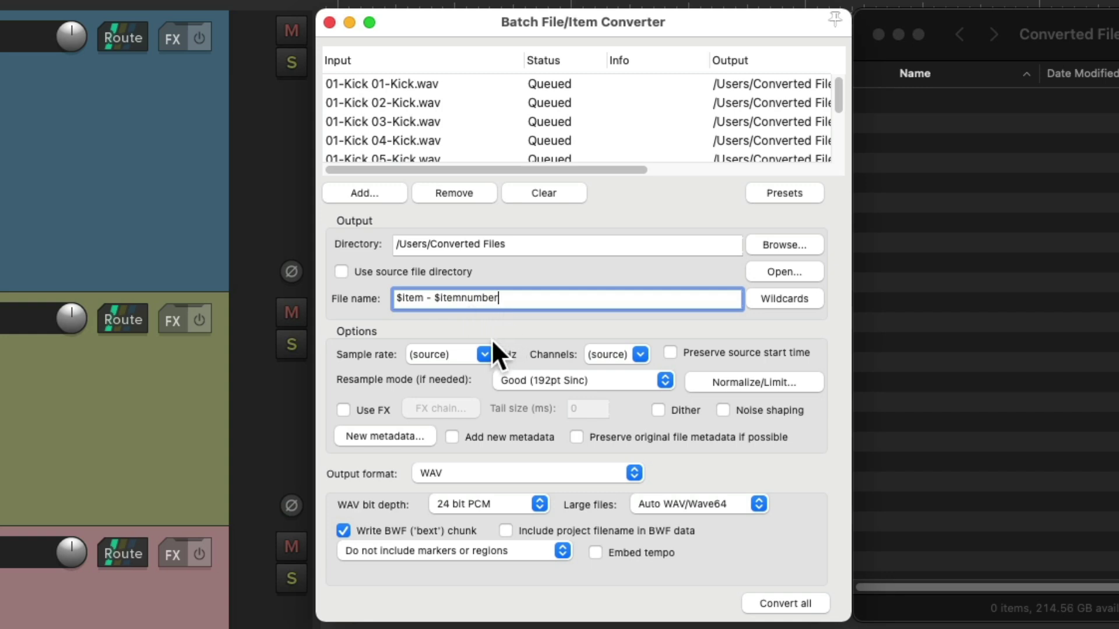
- Set the conversion sample rate to 44100 Hz and the channels to Stereo
click(483, 352)
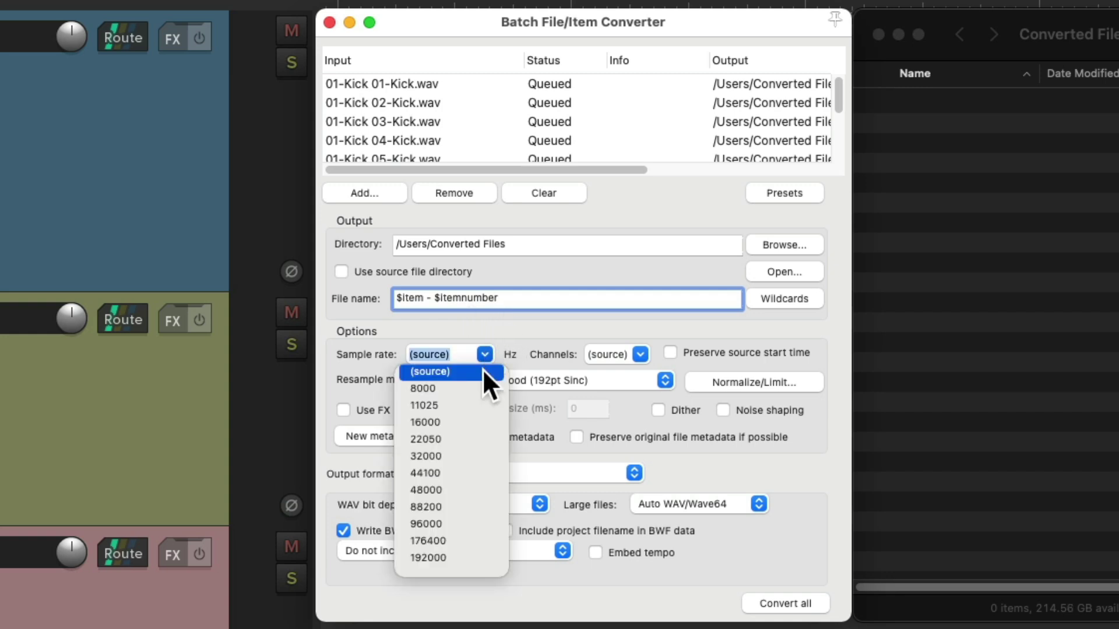
click(468, 472)
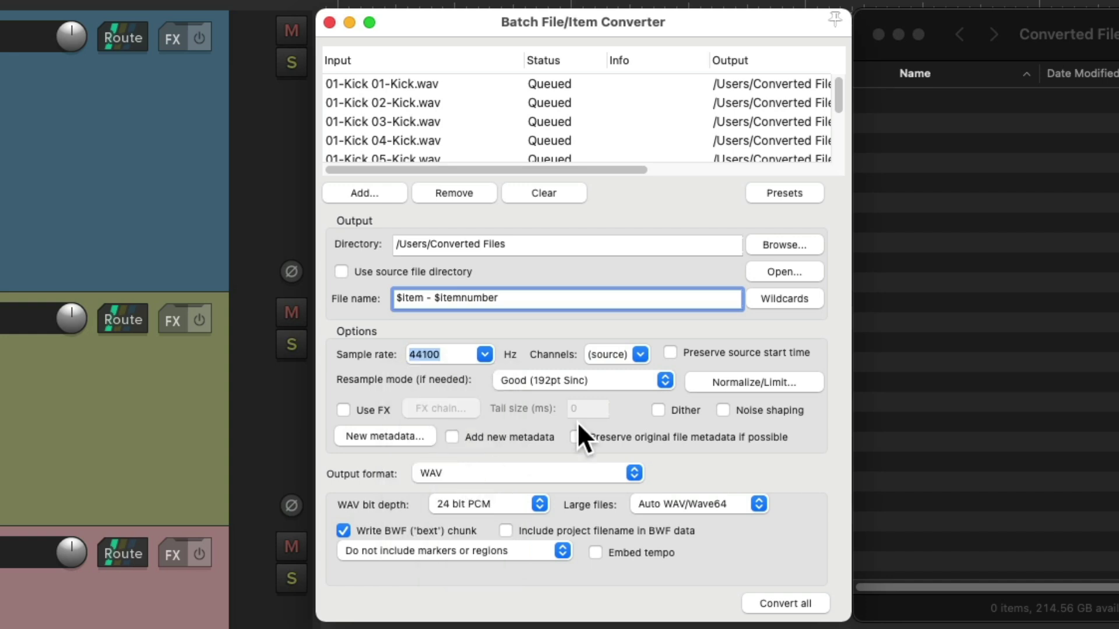
click(641, 352)
click(633, 400)
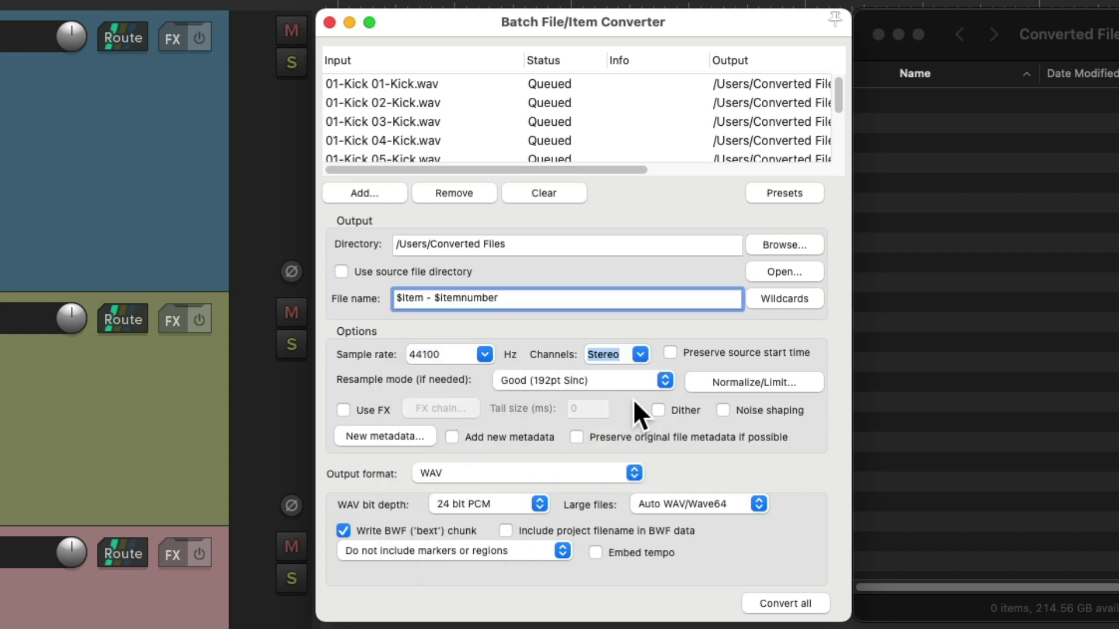
- Choose CAF as the output format, convert all queued slices, and dismiss the completion message
click(572, 473)
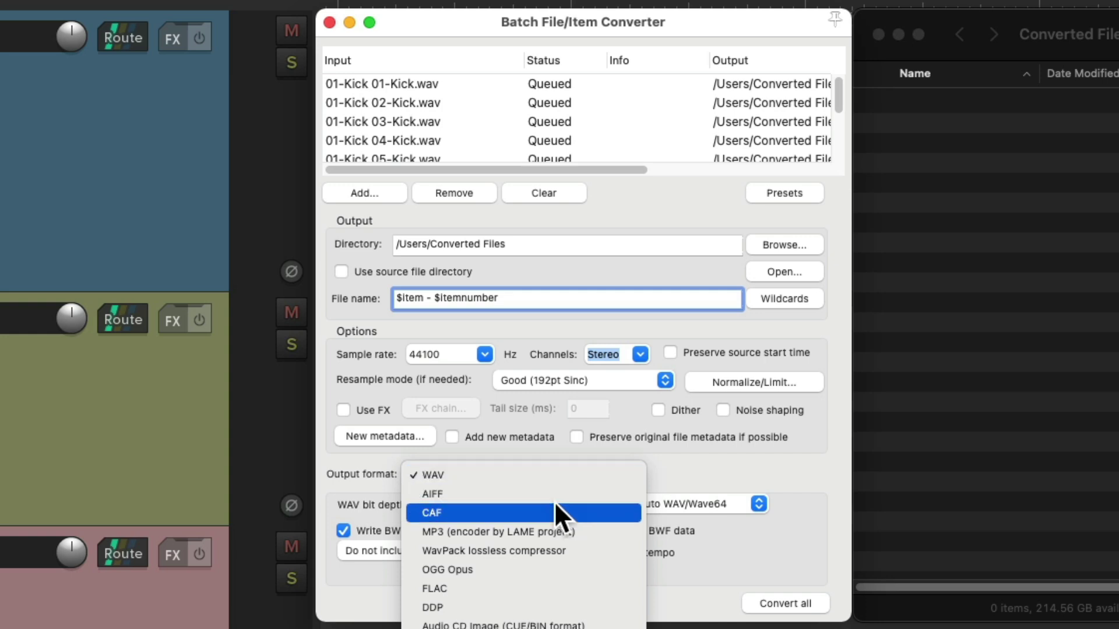
click(515, 516)
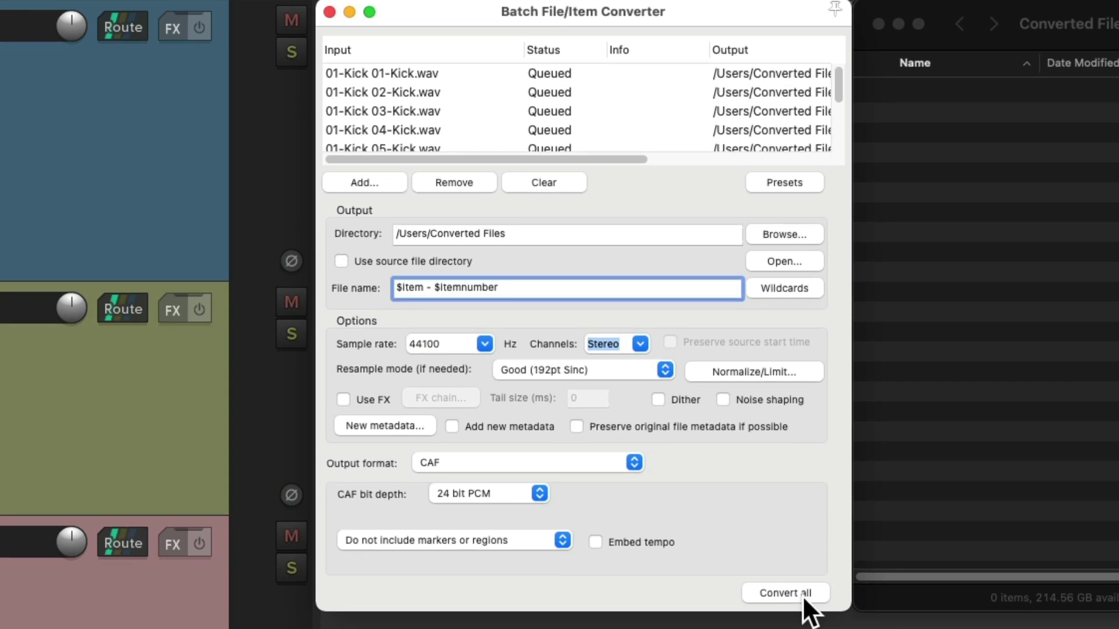
click(799, 593)
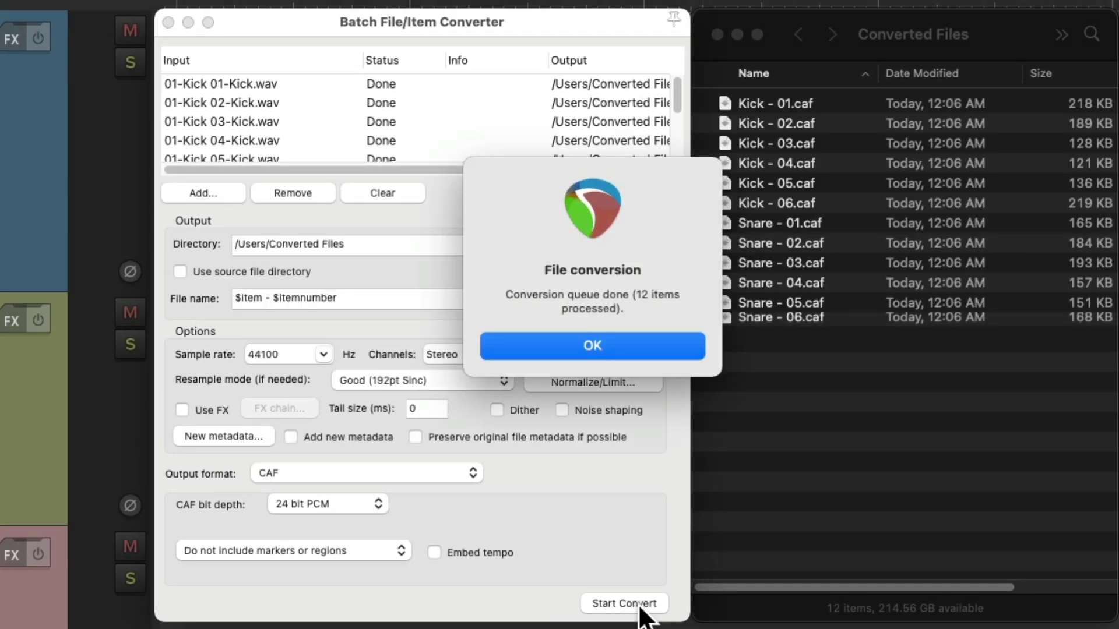
key(Return)
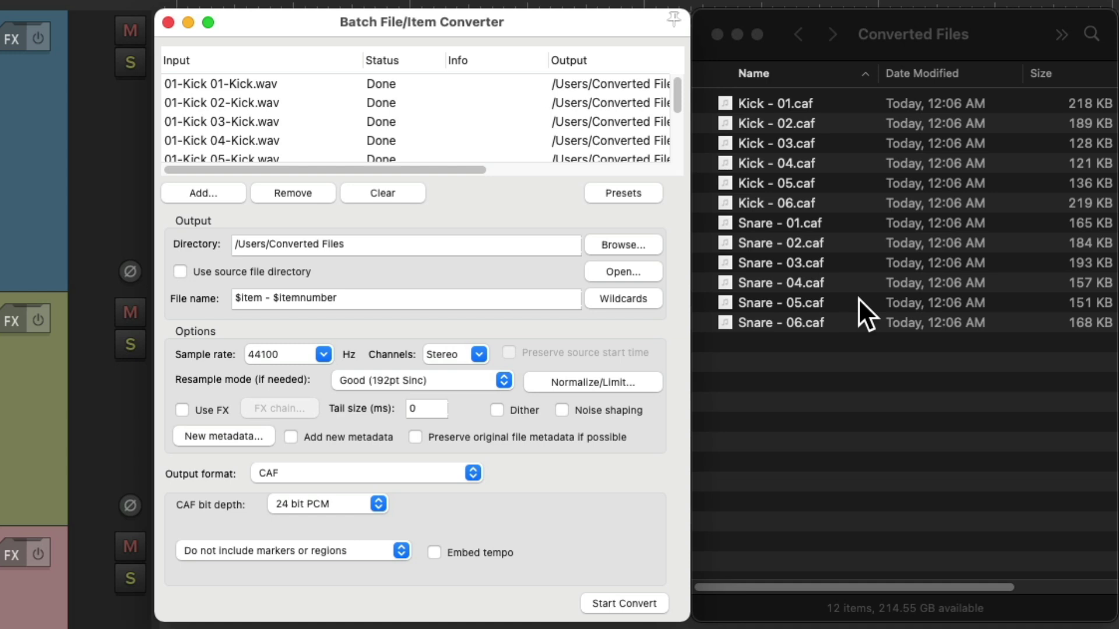
- Delete all the converted Kick and Snare CAF files from the Converted Files folder
click(860, 396)
key(super+a)
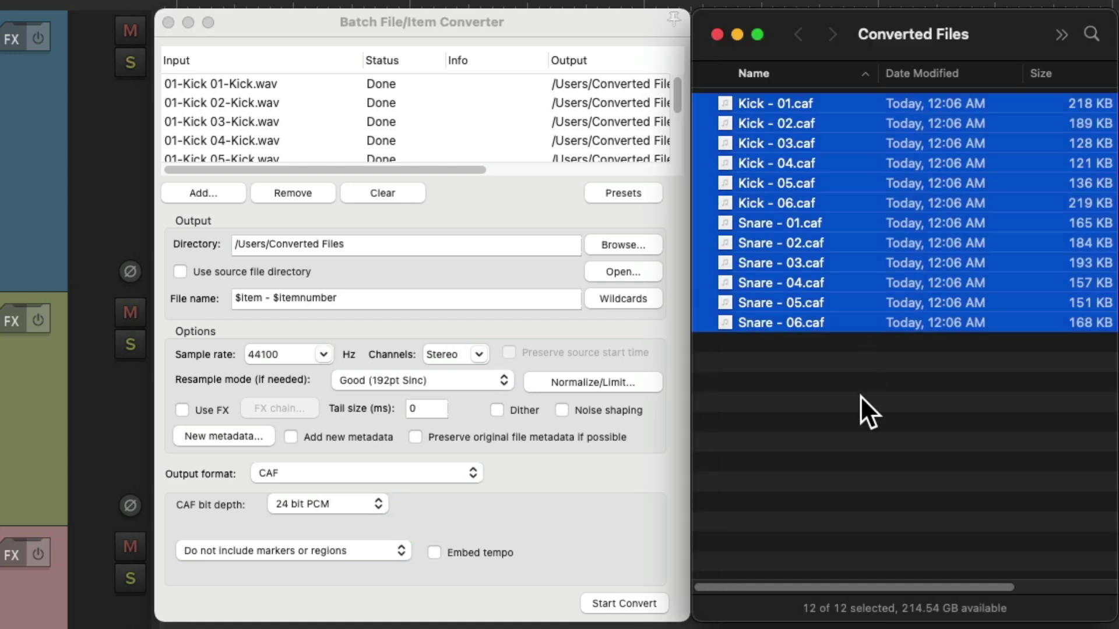
key(super+BackSpace)
- Set the conversion sample rate to 48000 Hz and the channels to Mono
click(321, 355)
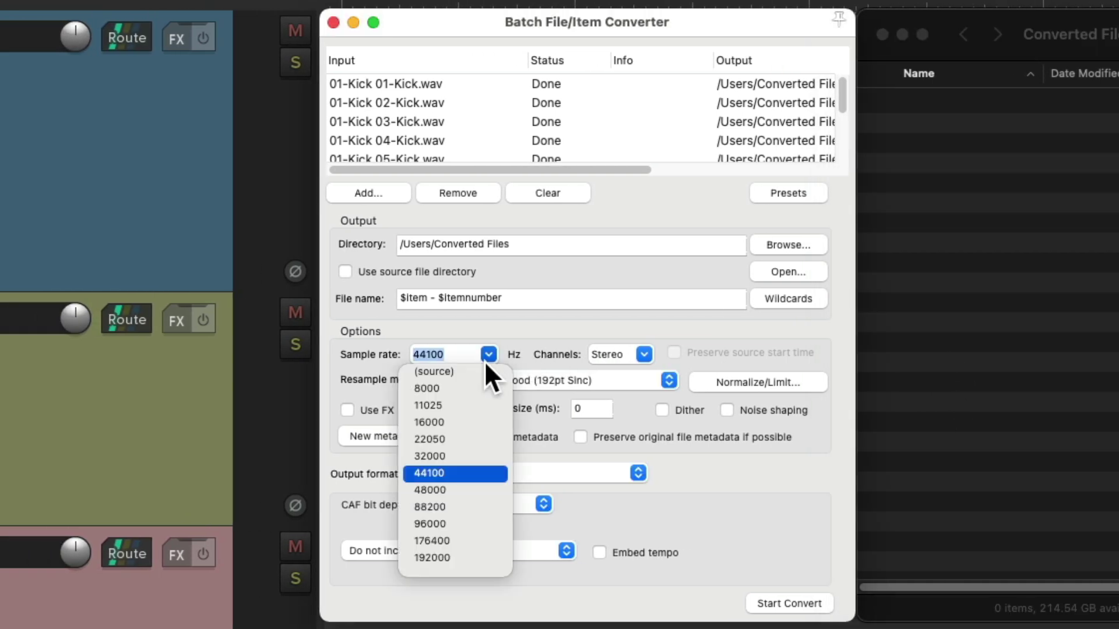
click(487, 490)
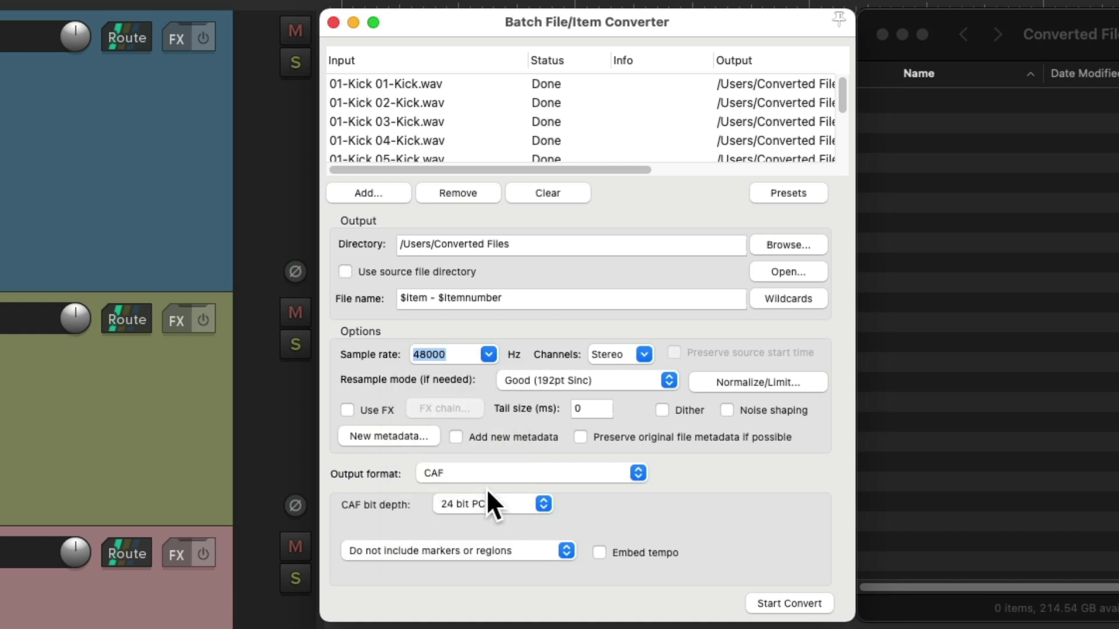
click(645, 354)
click(645, 384)
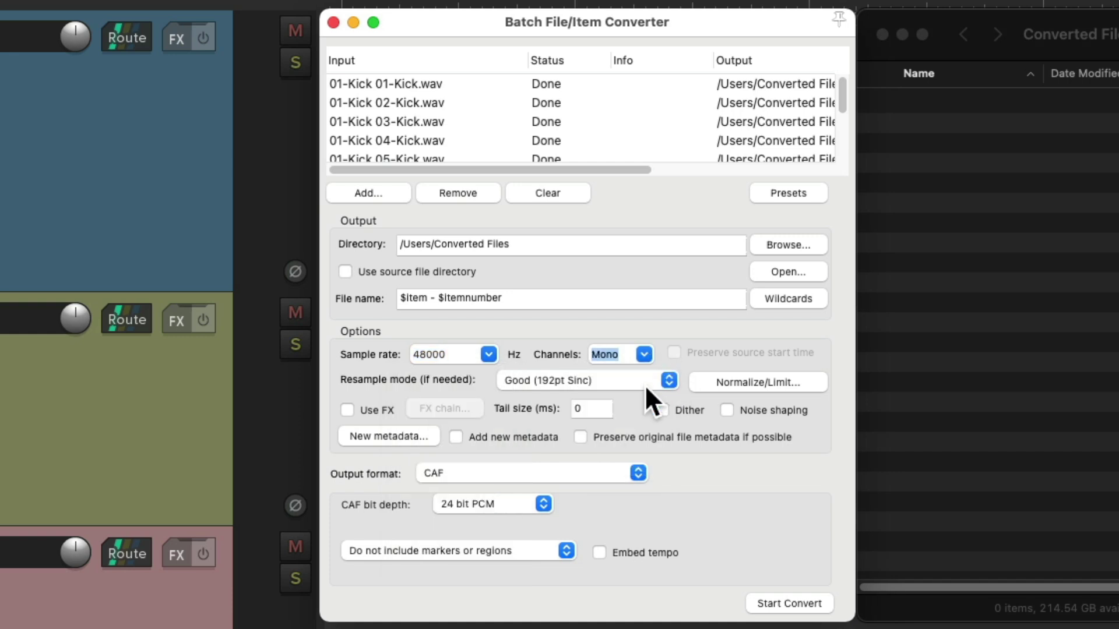
- Choose WAV with 16 bit PCM depth as the output format and convert all queued slices, dismissing the completion message
click(607, 469)
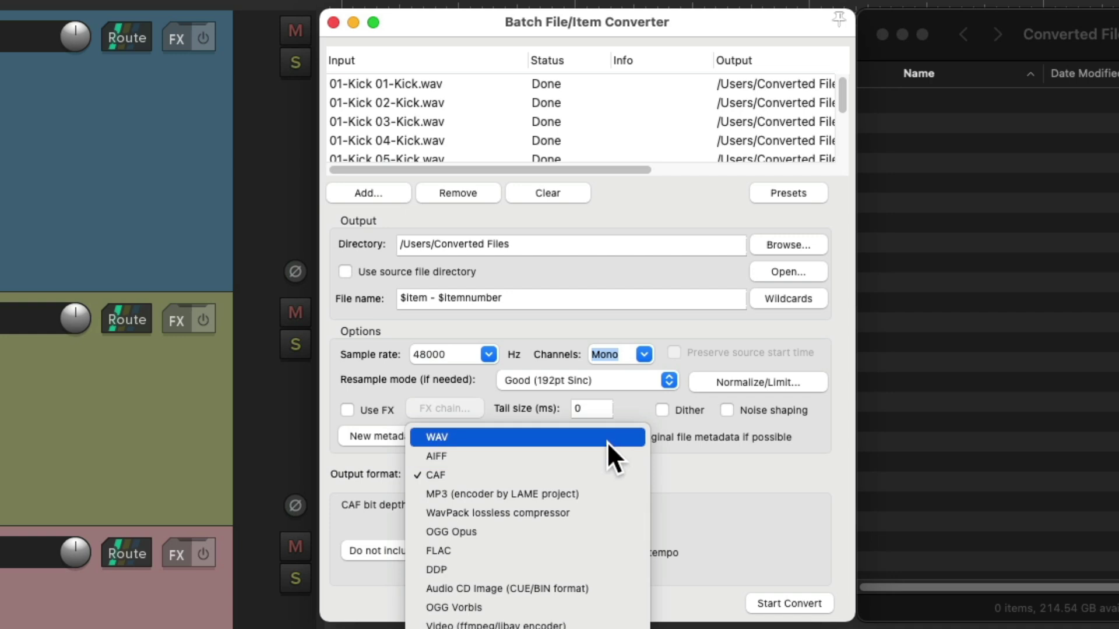
click(607, 442)
click(543, 498)
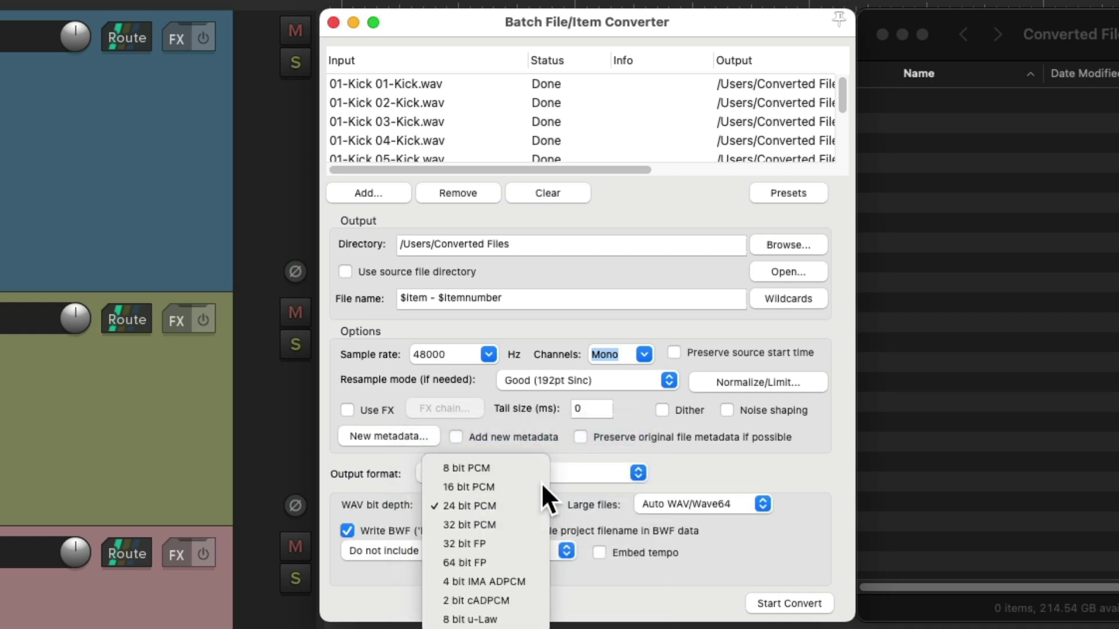
click(541, 485)
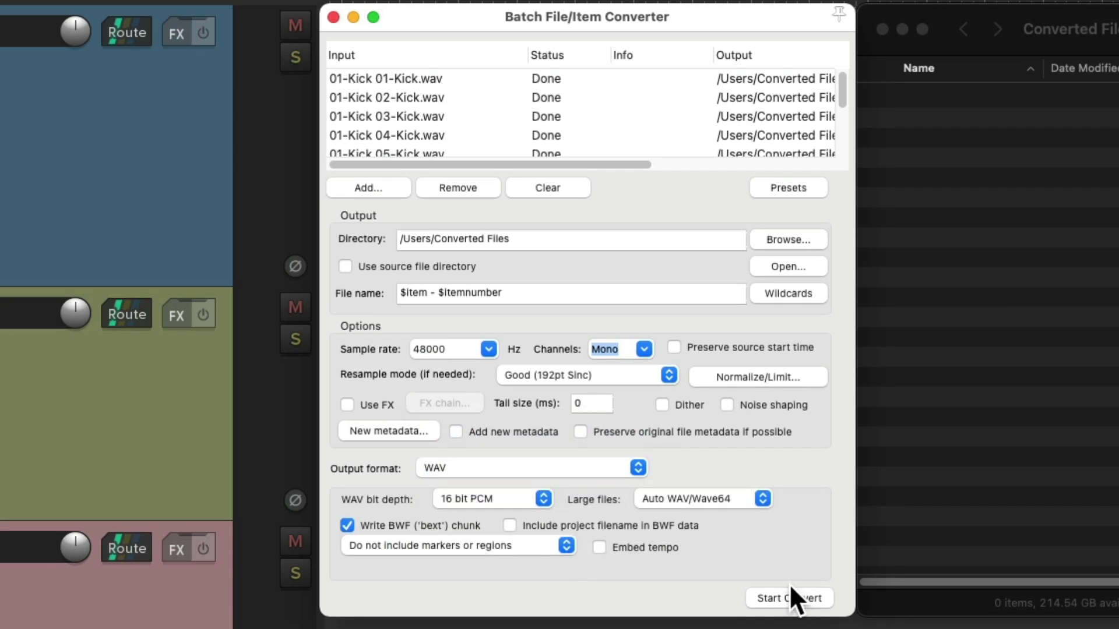
click(786, 600)
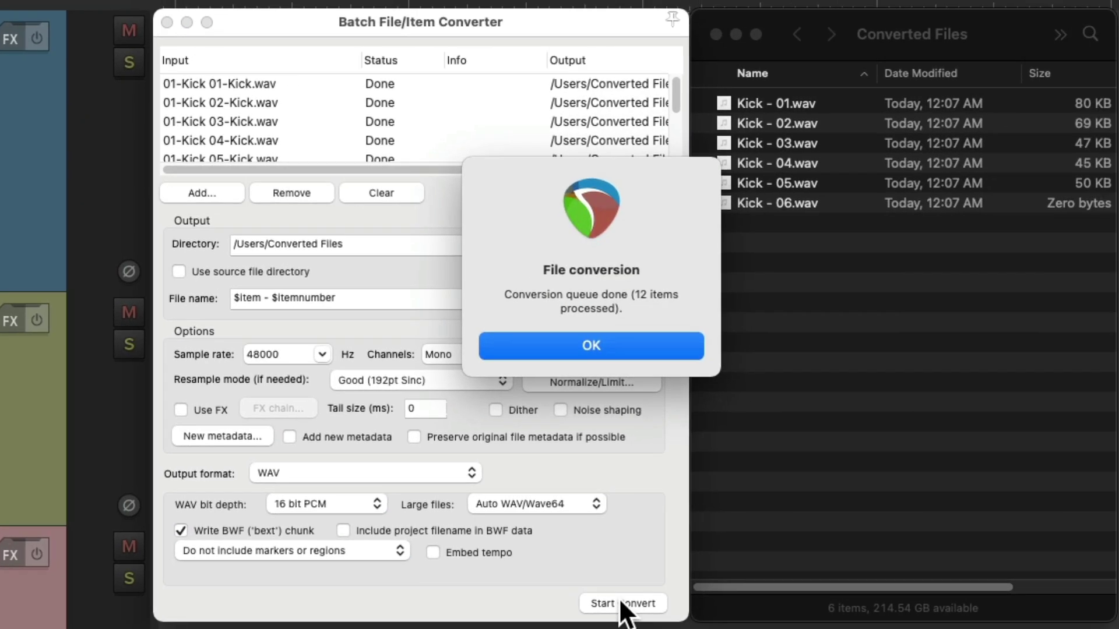
click(634, 350)
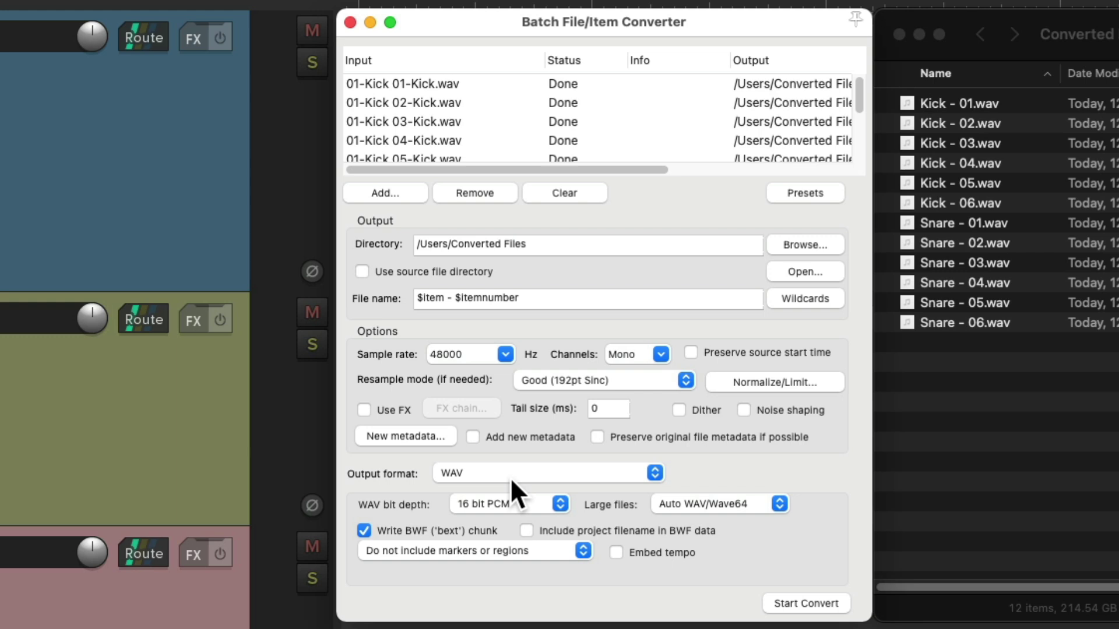
click(542, 470)
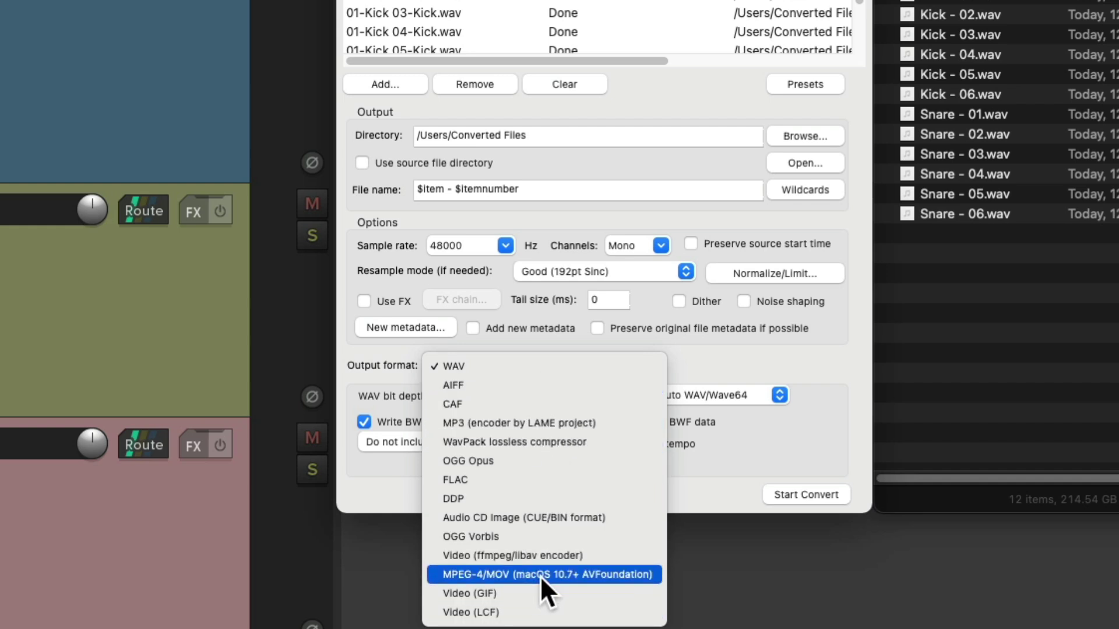
click(778, 436)
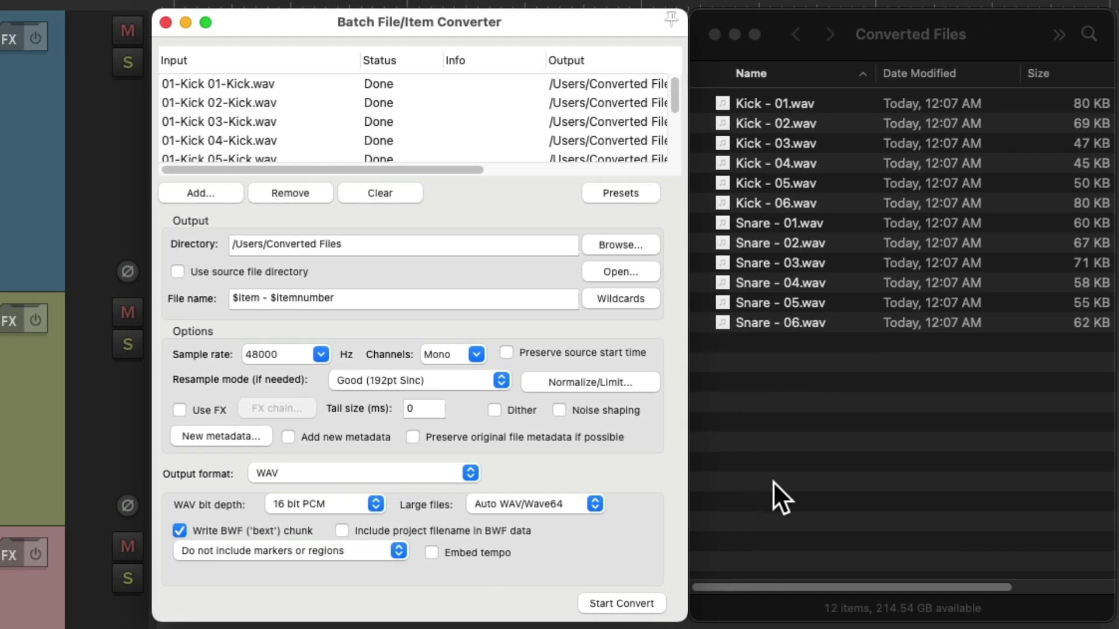
- Delete all the converted Kick and Snare WAV files from the Converted Files folder
click(773, 481)
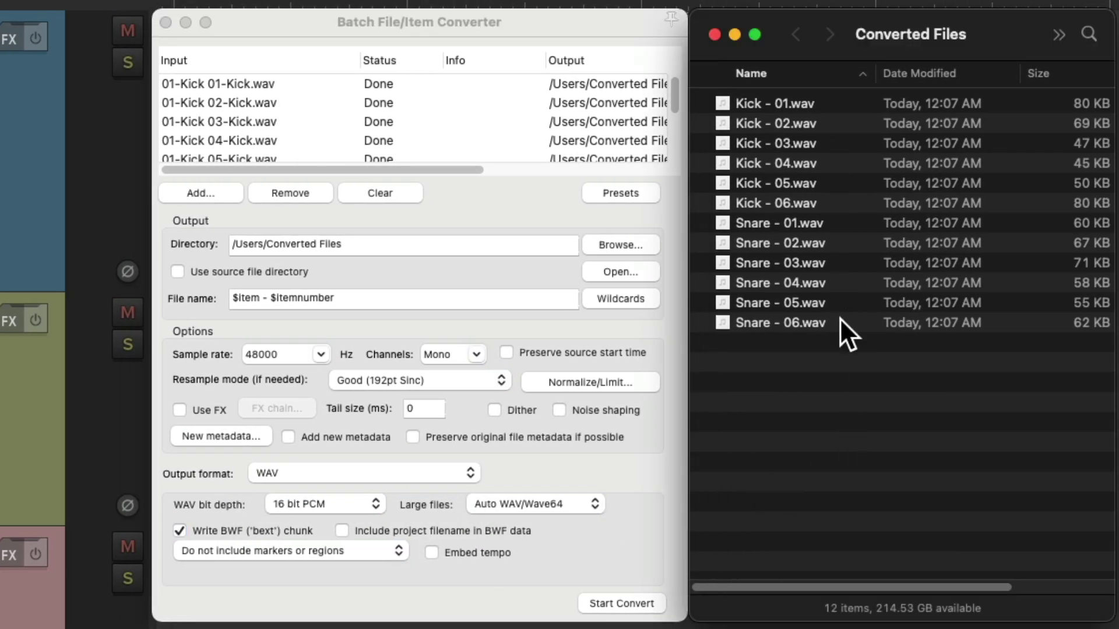
key(super+a)
key(super+BackSpace)
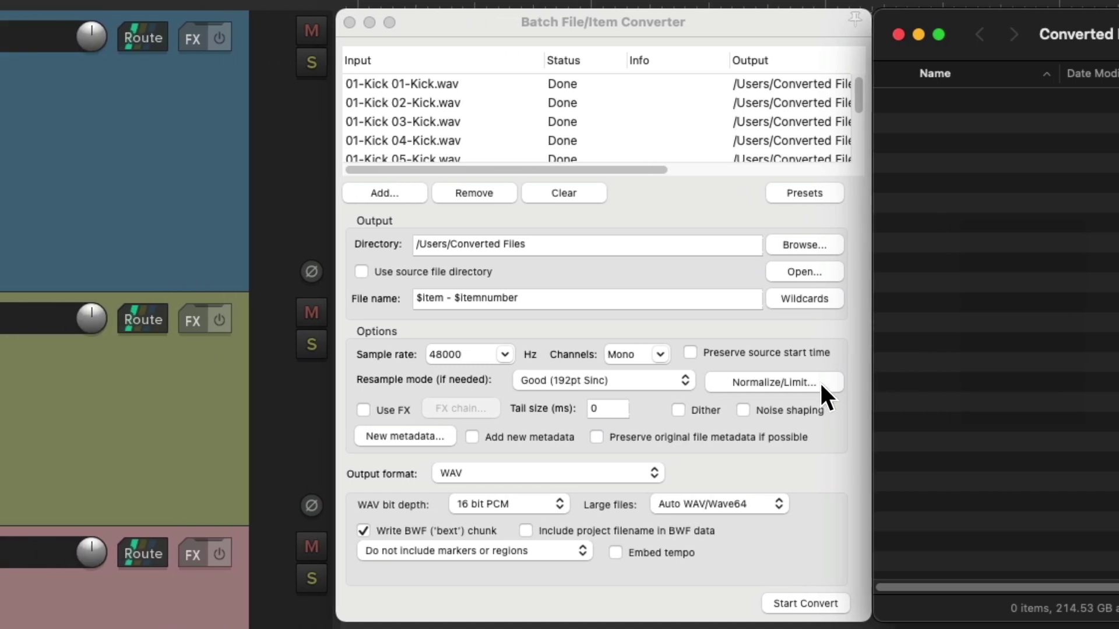
- Enable normalization to a Peak level of -4.00 dB and convert all queued slices
click(821, 383)
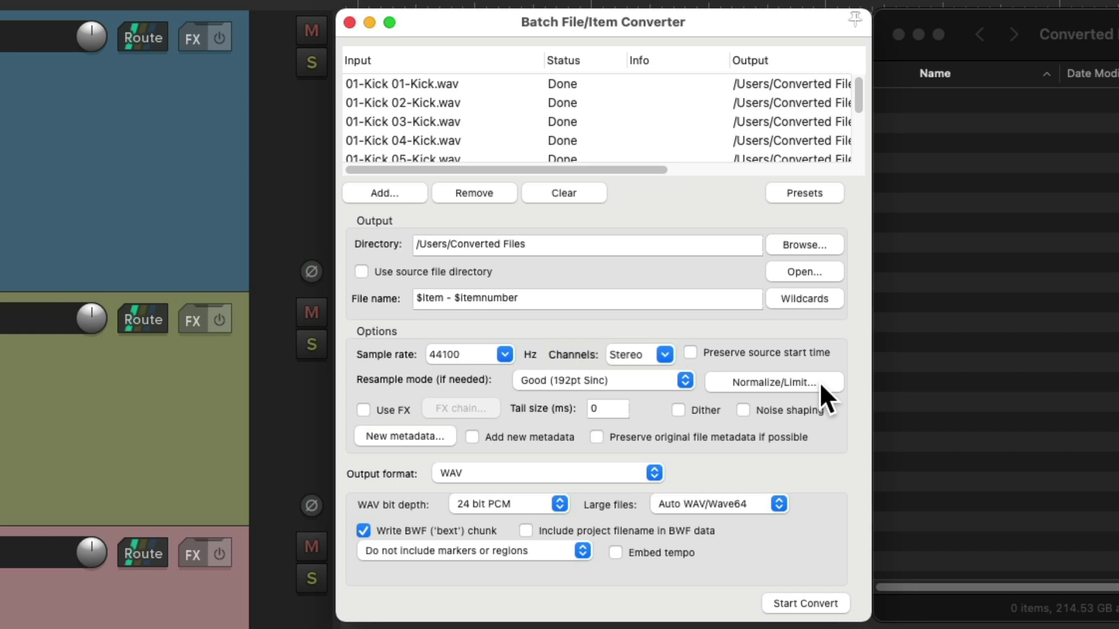
click(819, 383)
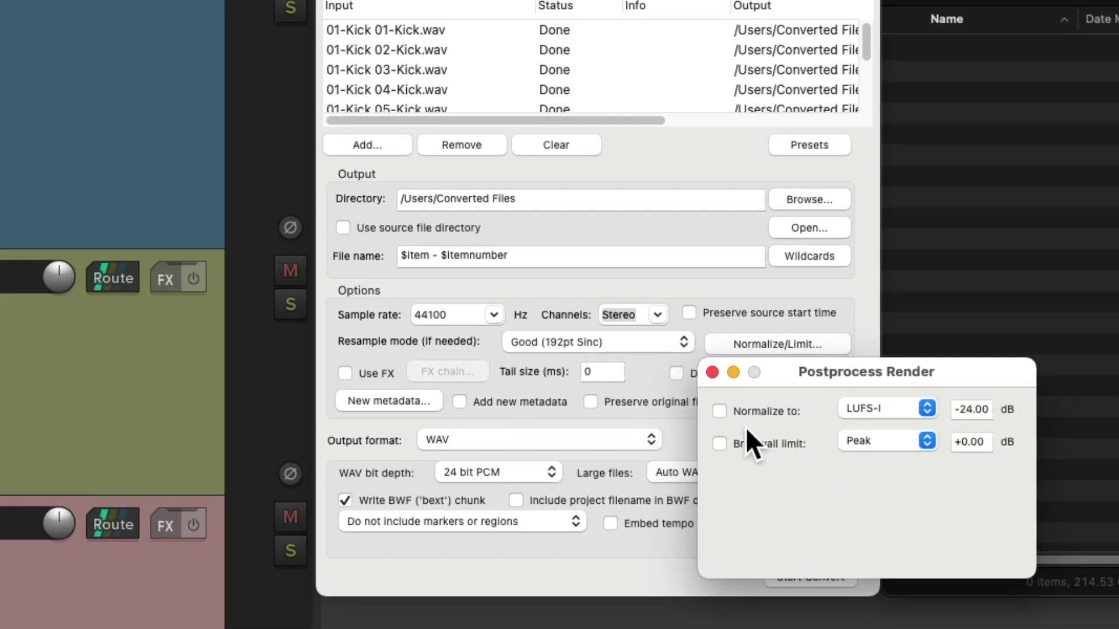
click(721, 410)
click(903, 411)
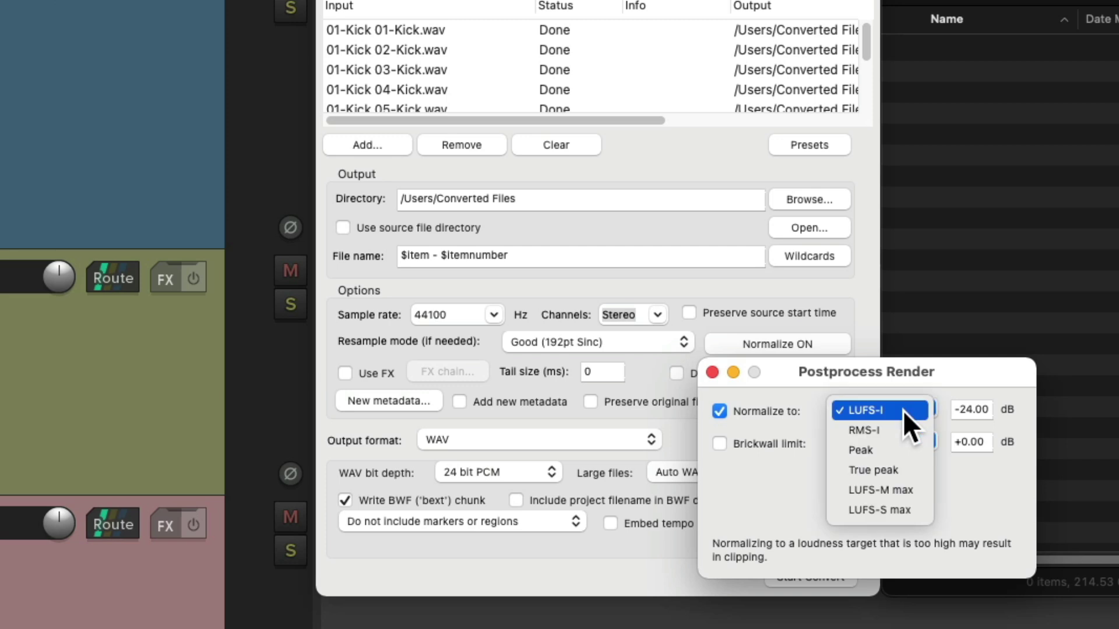
click(910, 450)
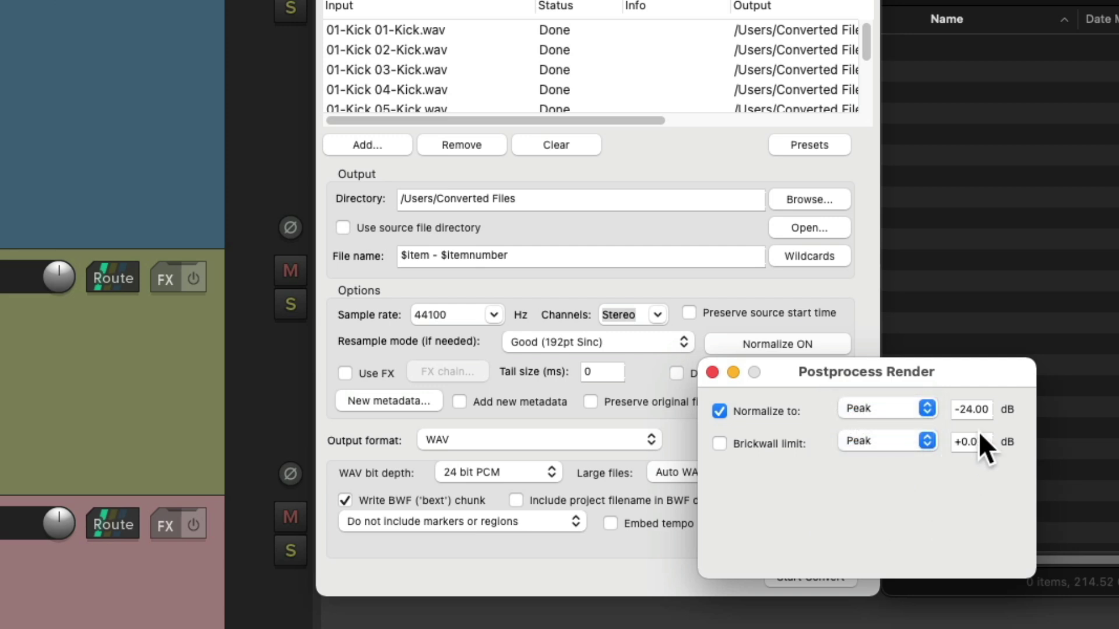
click(981, 409)
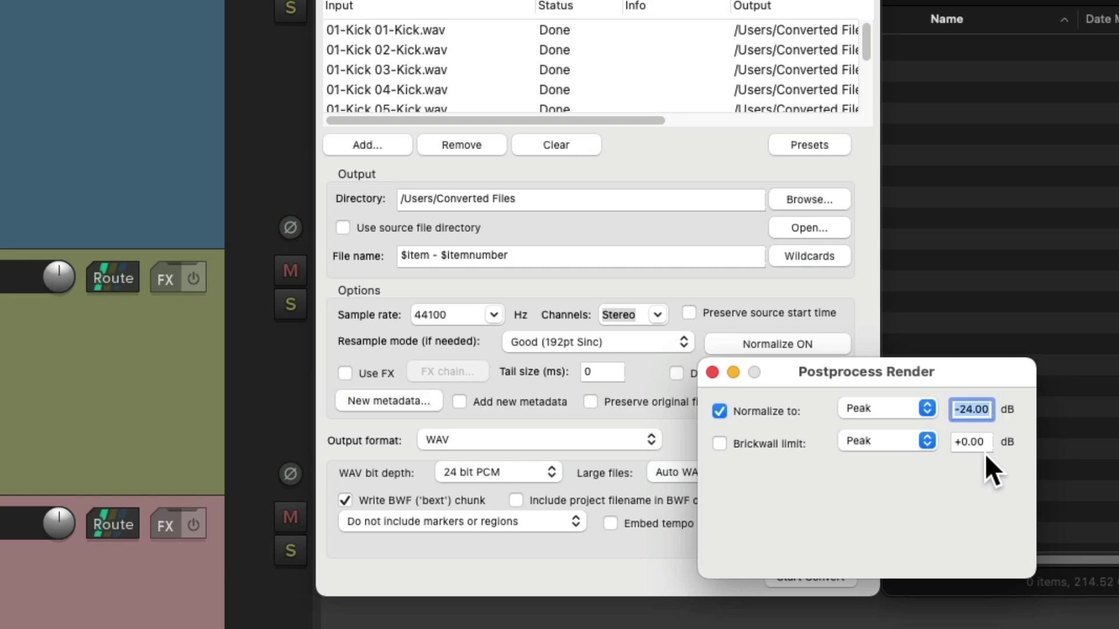
text(-4.00)
key(Return)
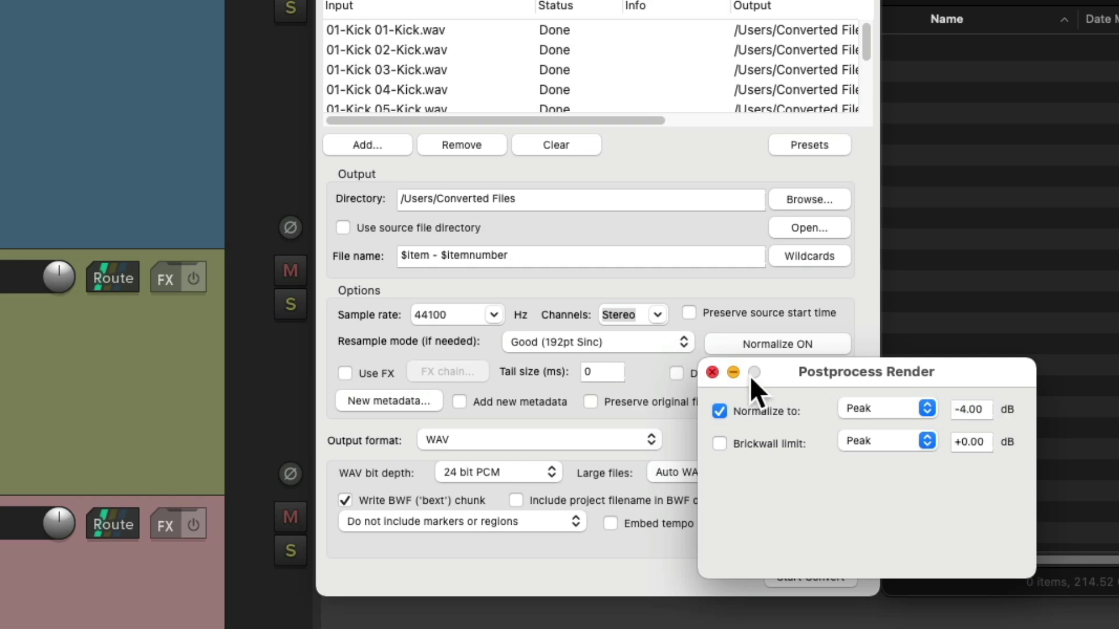
click(712, 371)
click(812, 574)
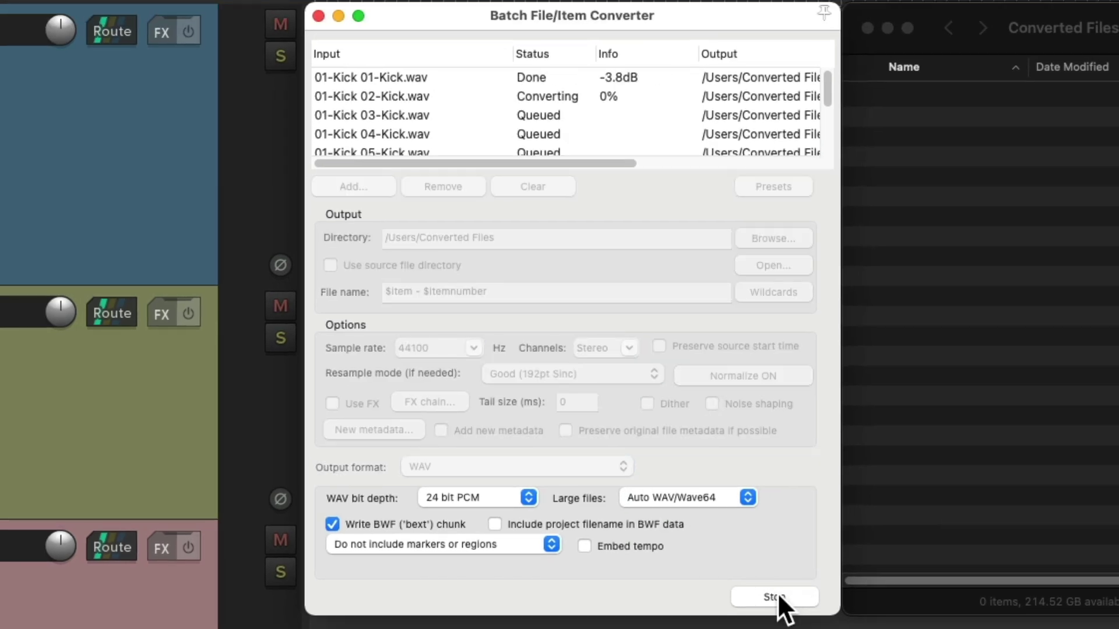
key(Return)
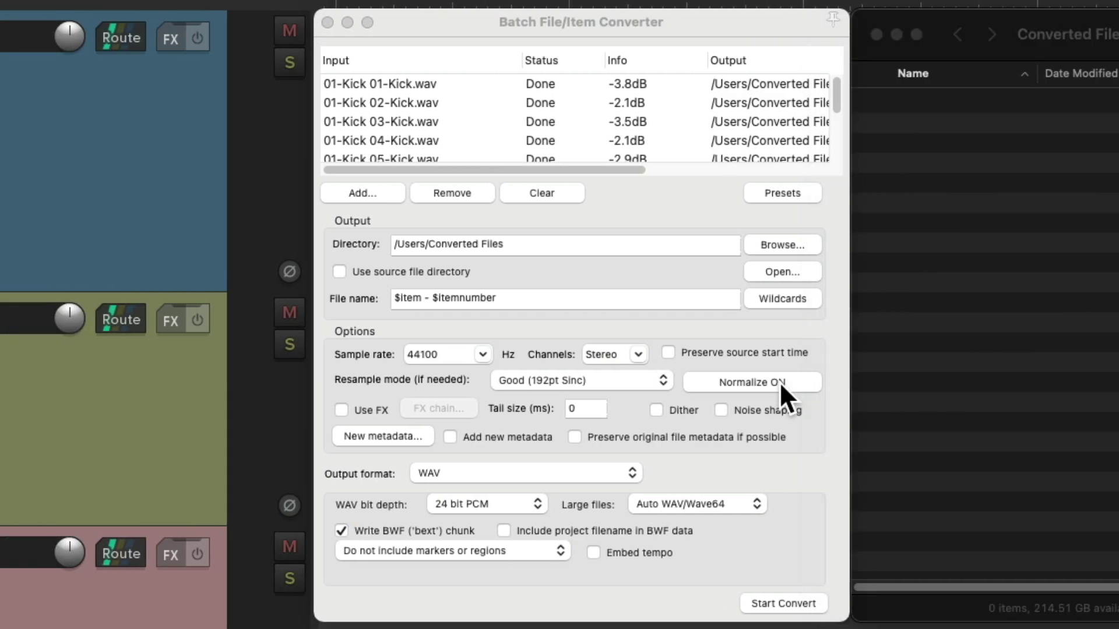
- Set the peak normalization level to -0.3 dB and convert all queued slices again
click(609, 382)
click(967, 418)
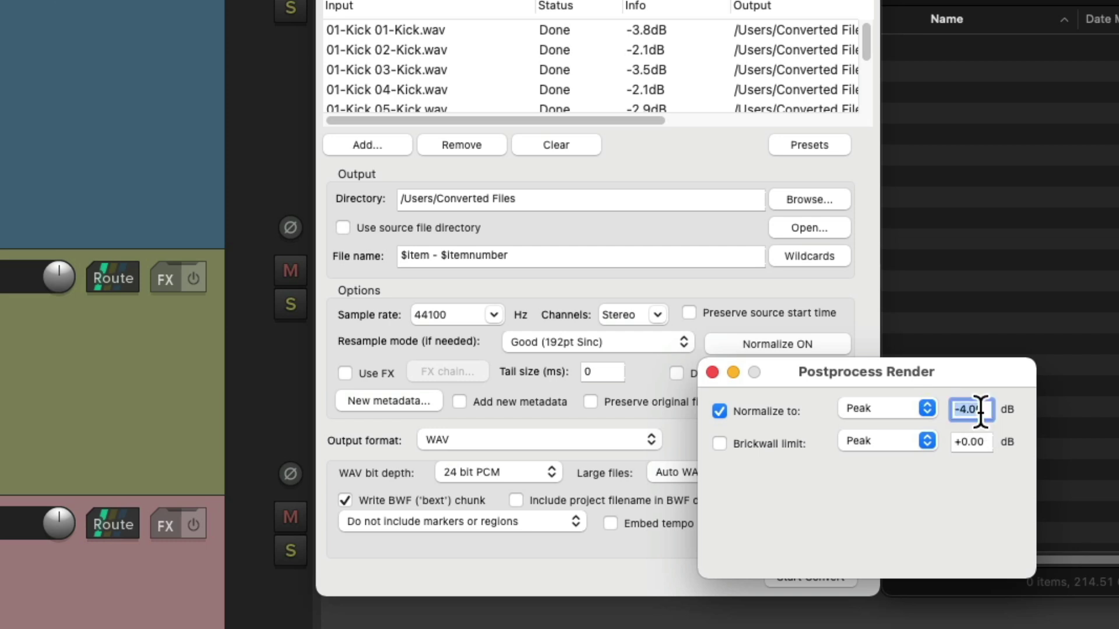
text(-0.00)
key(BackSpace)
key(BackSpace)
key(BackSpace)
text(.3)
click(712, 372)
click(830, 574)
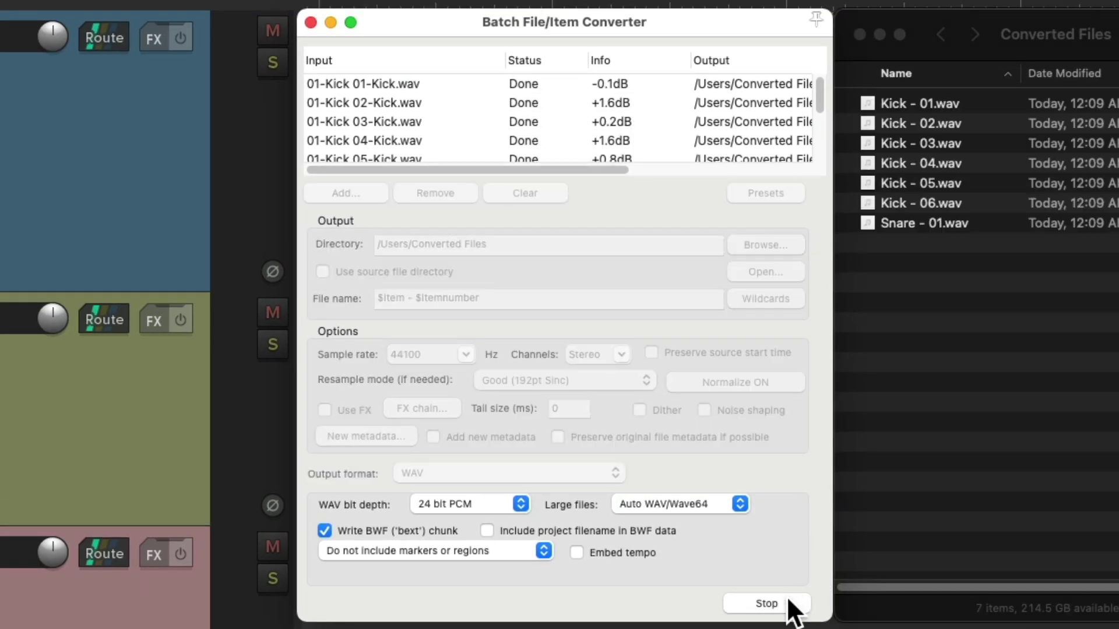
key(Return)
- Delete all the peak-normalized WAV files from the Converted Files folder
click(1025, 376)
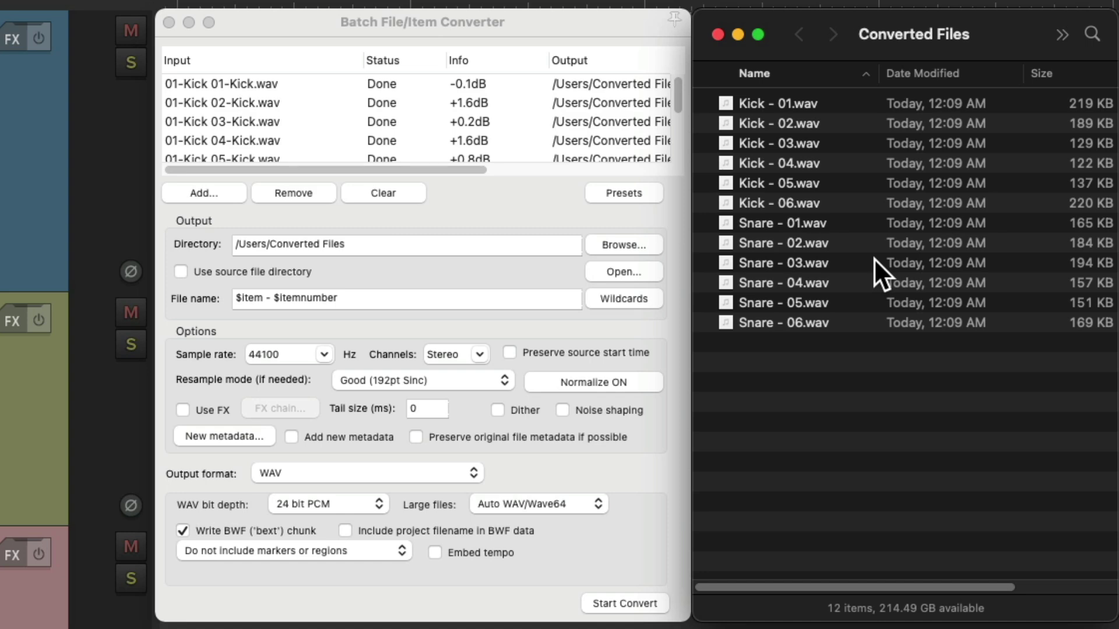
key(super+a)
key(super+BackSpace)
- Set normalization to LUFS-I at -14 dB and convert all queued slices with it
click(624, 382)
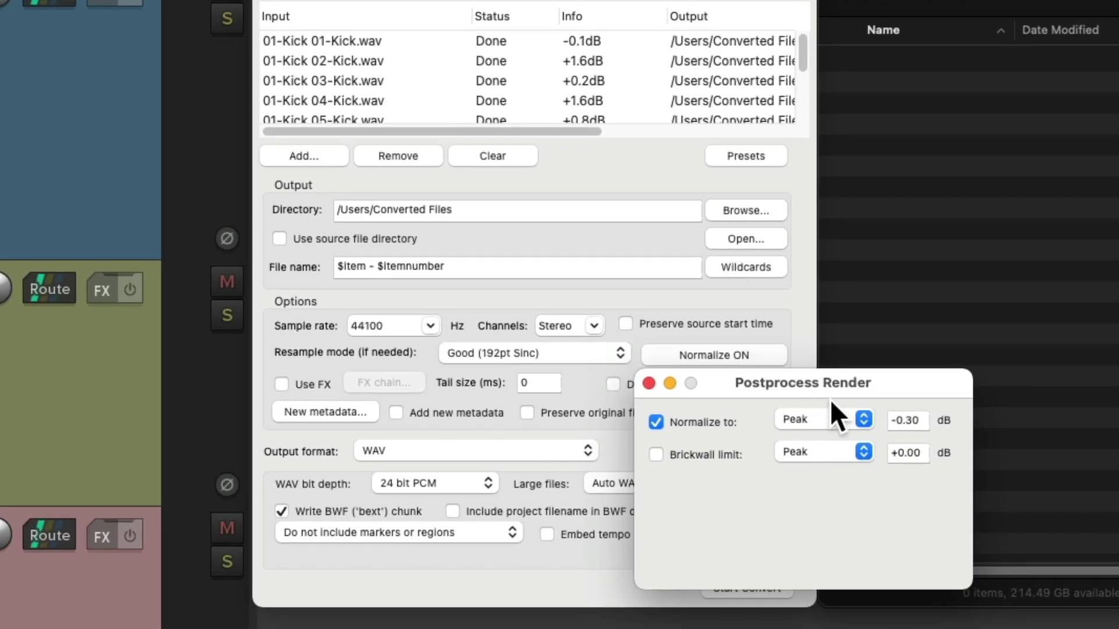
click(846, 431)
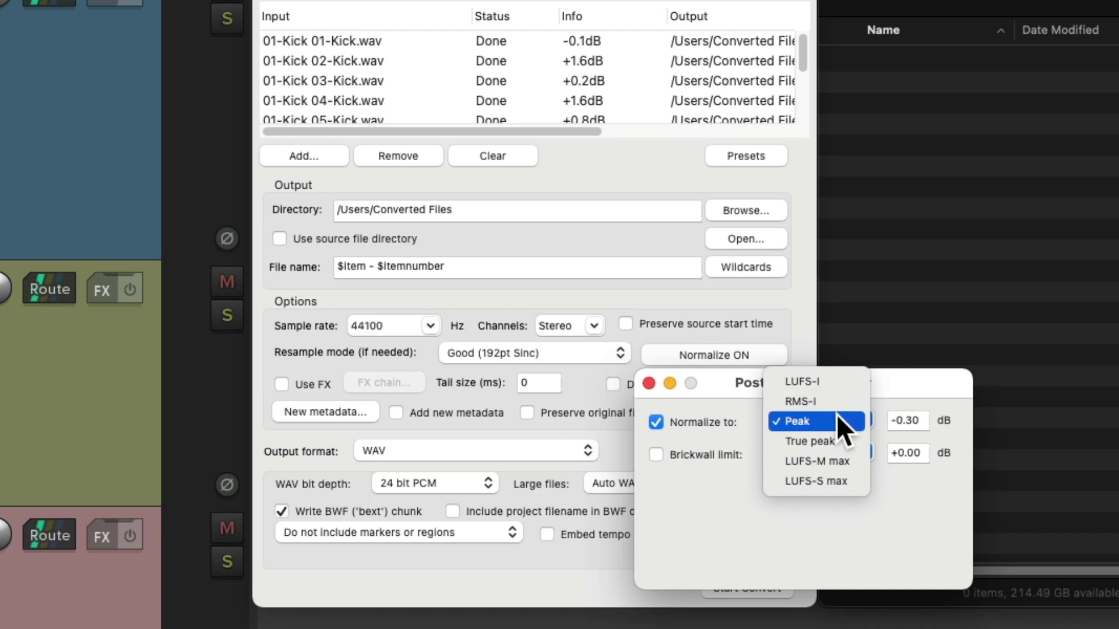
click(849, 382)
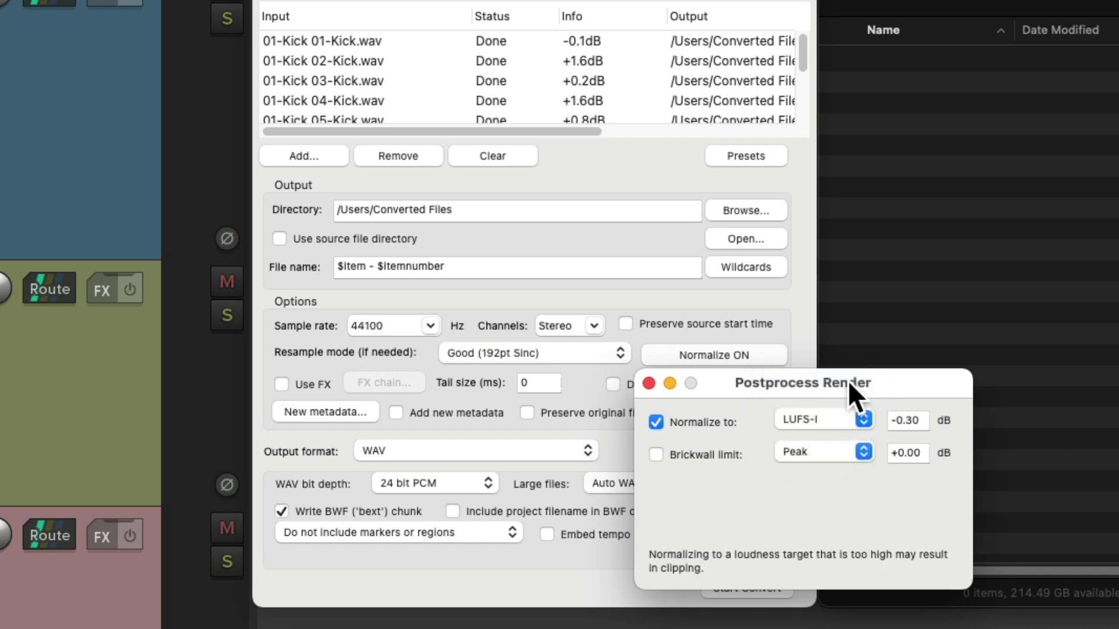
double_click(919, 420)
text(-14)
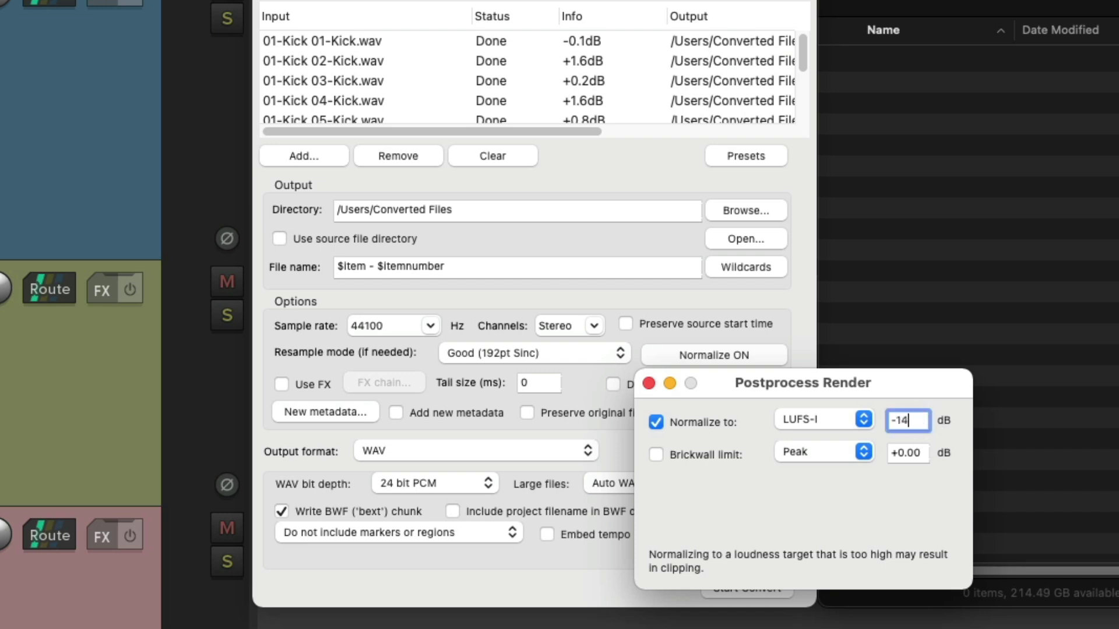
key(Return)
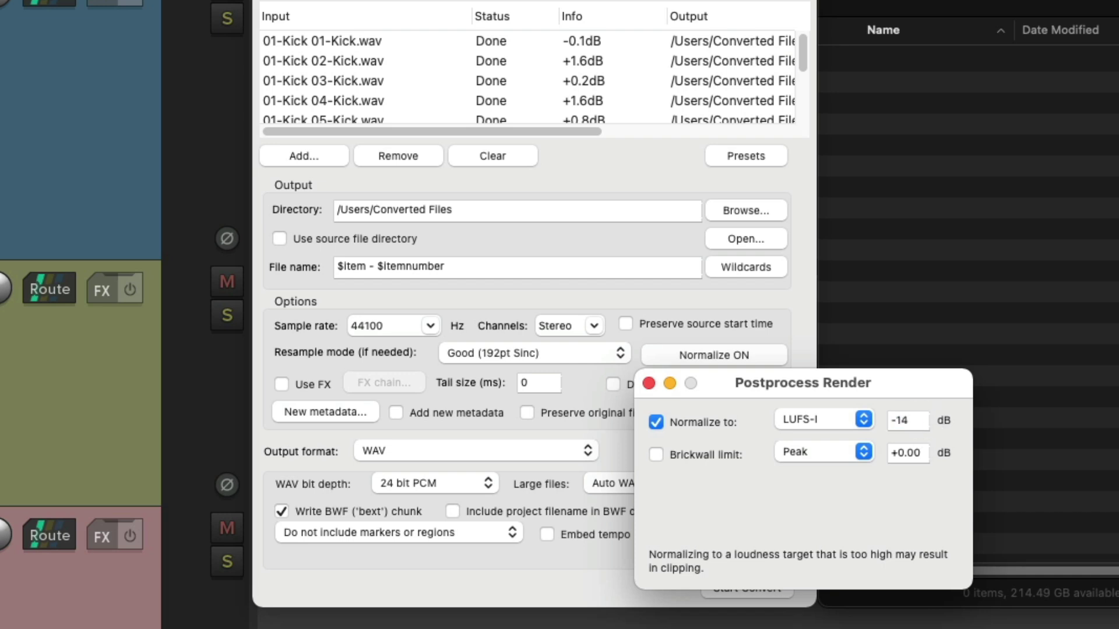
click(649, 383)
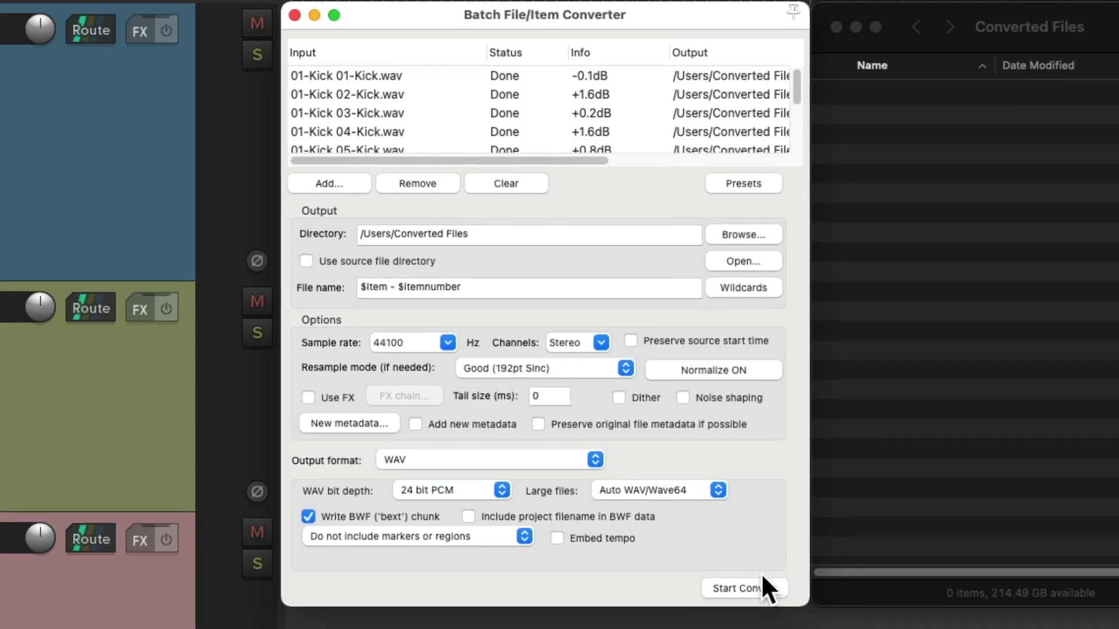
click(750, 587)
key(Return)
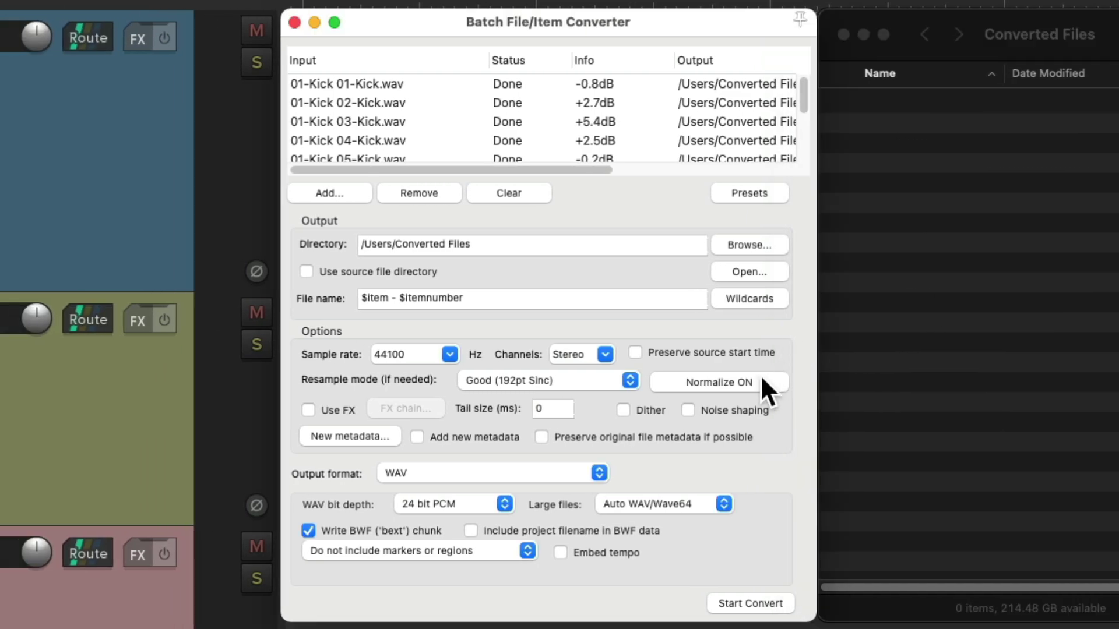
- Replace normalization with a Peak brickwall limit and convert all queued slices
click(762, 378)
click(663, 445)
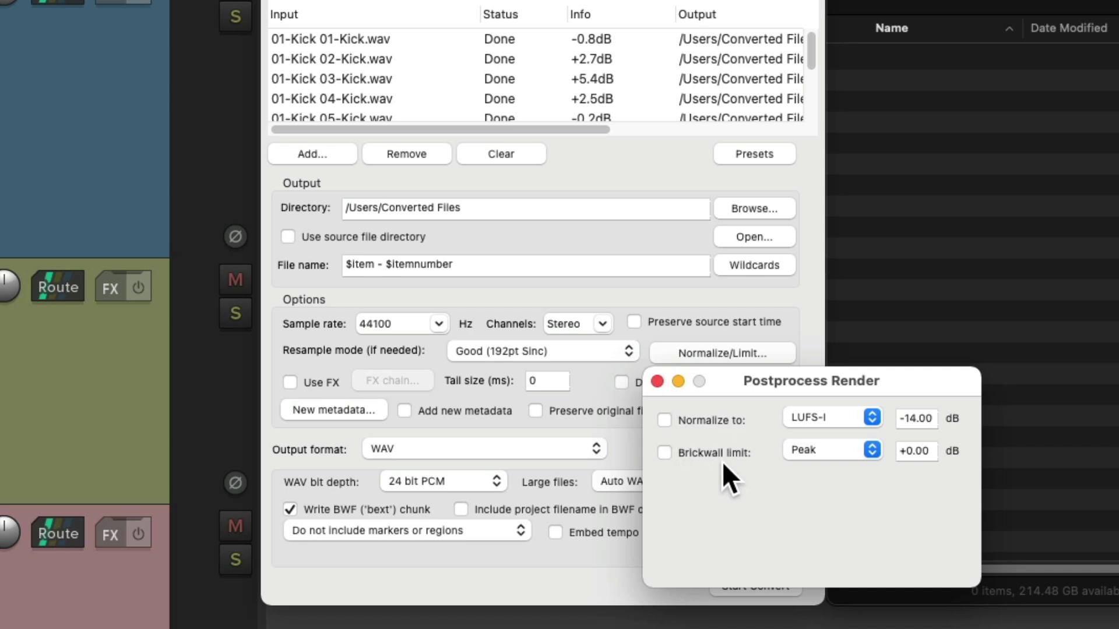
click(664, 453)
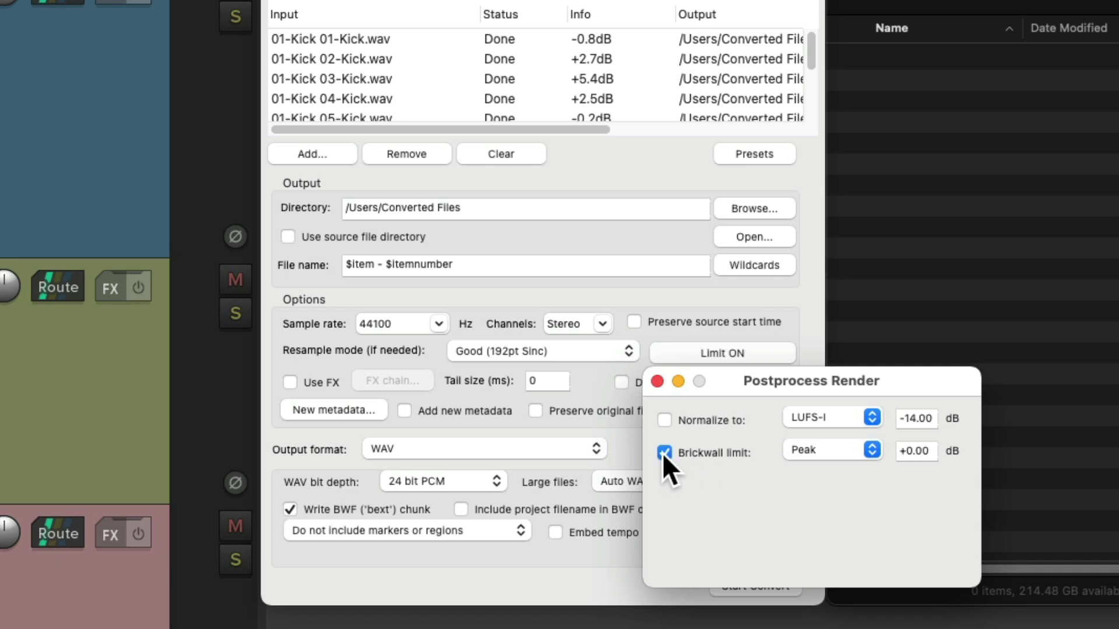
click(844, 452)
click(656, 381)
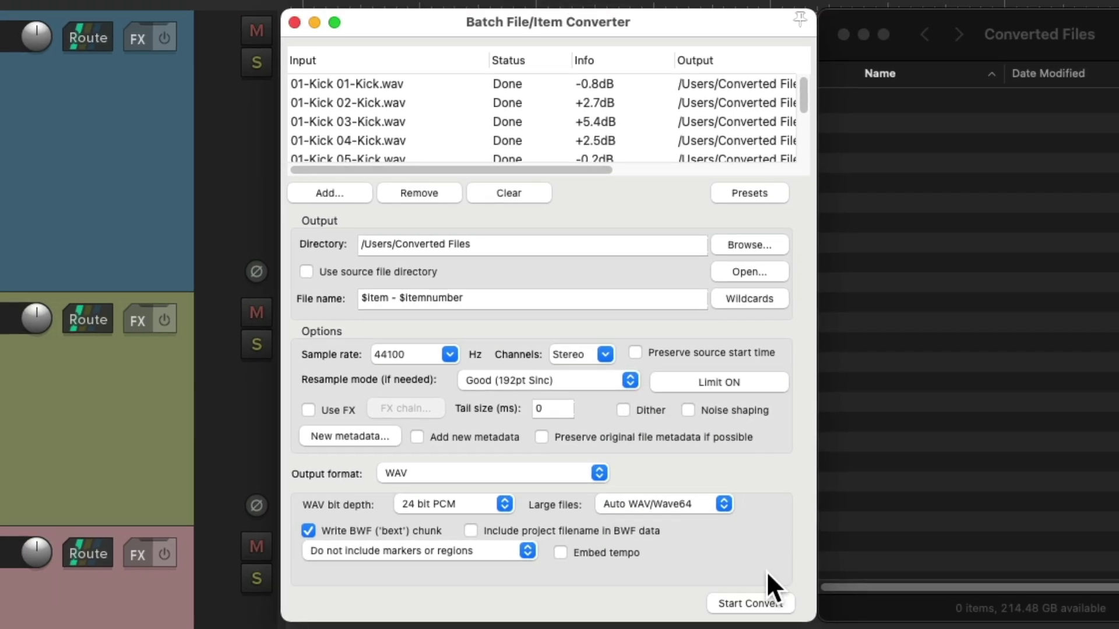
click(750, 604)
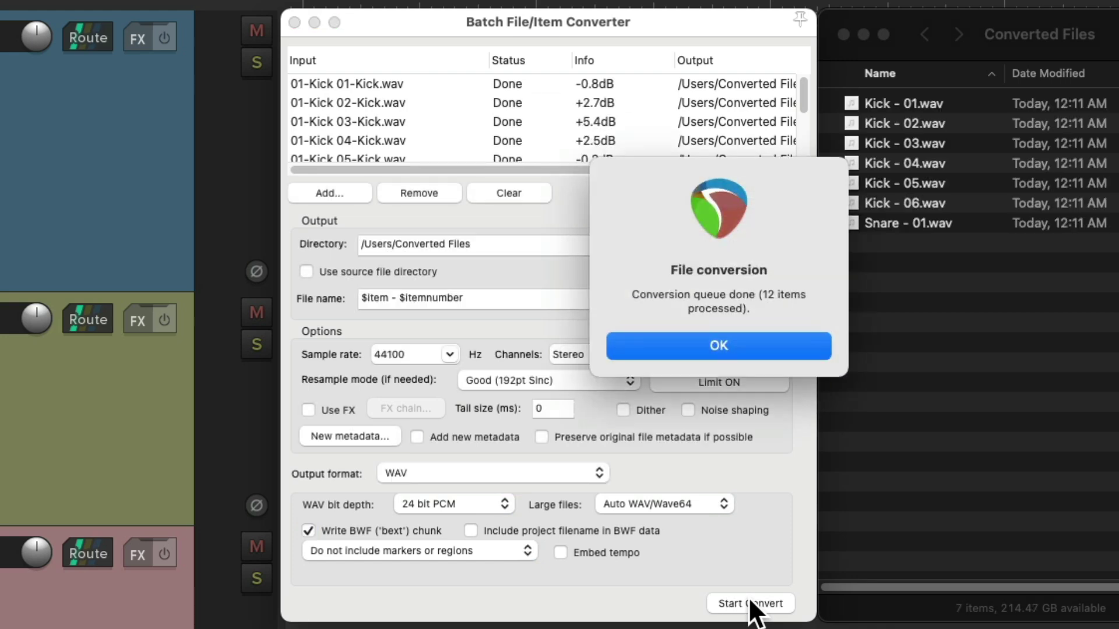
- Dismiss the finished conversion and clear the brickwall-limited WAV files out of the Converted Files folder
key(Return)
click(1002, 192)
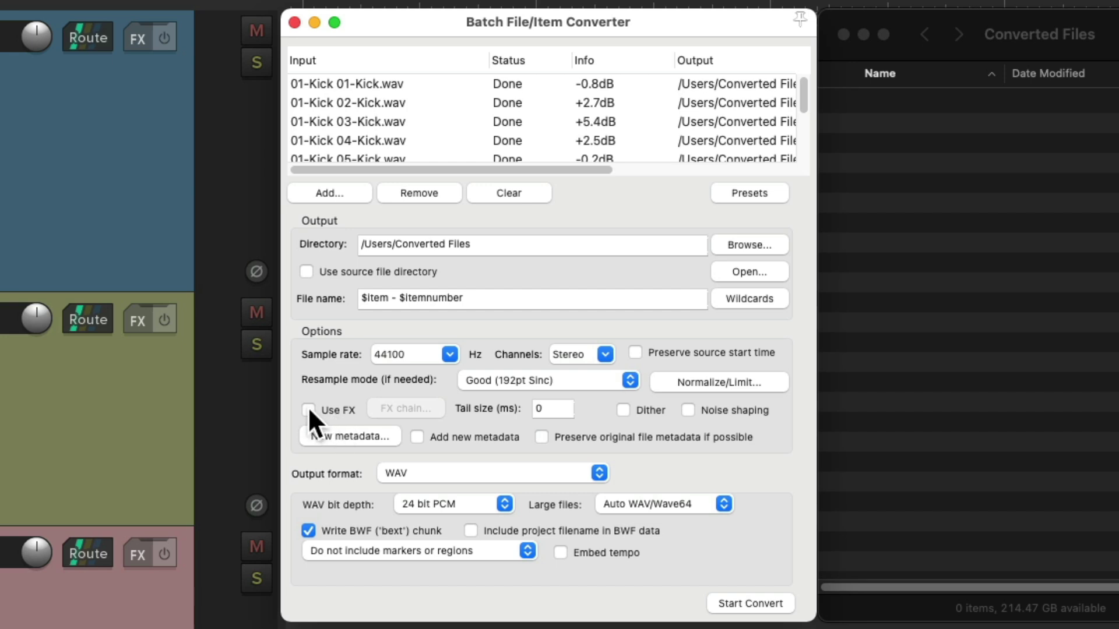
- Enable FX processing for the conversion and add Cockos ReaComp to the converter's FX chain
click(308, 408)
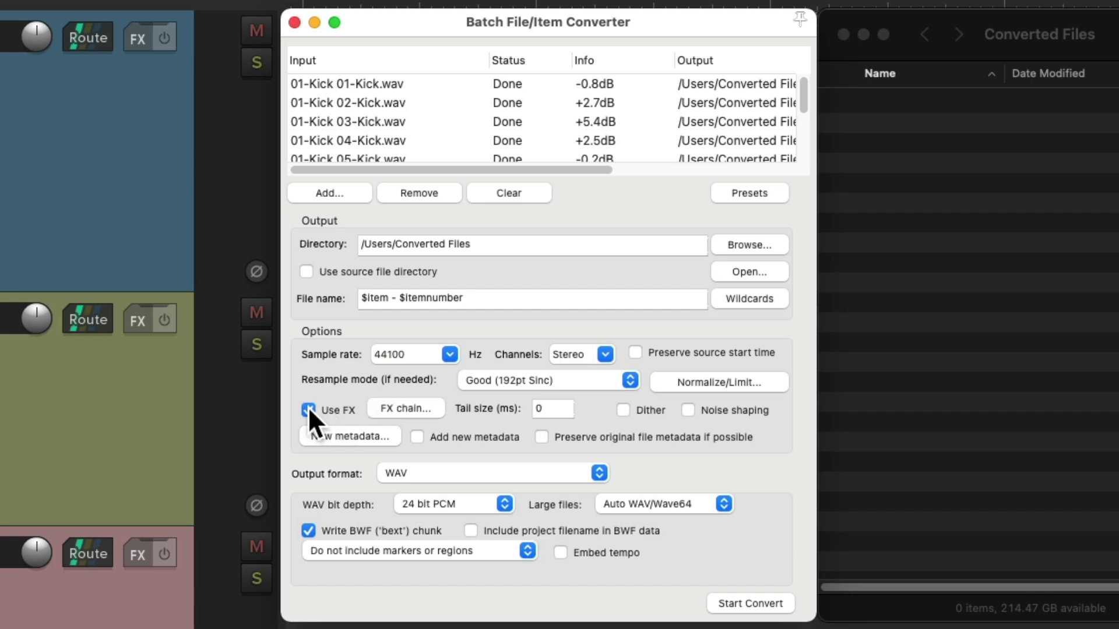
click(398, 407)
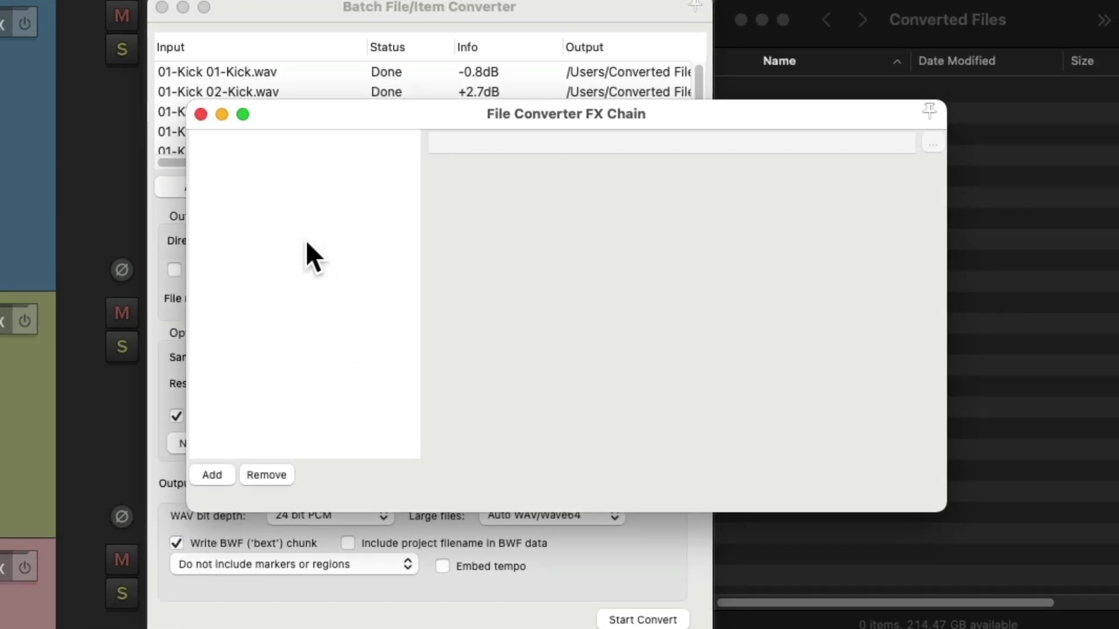
double_click(307, 244)
click(380, 253)
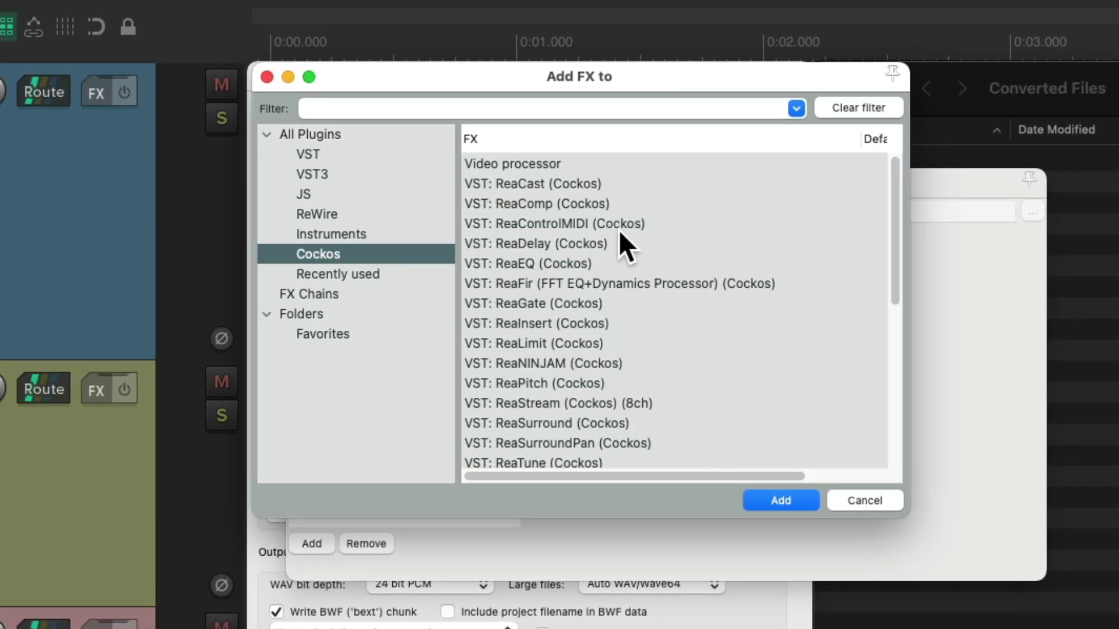
click(632, 203)
double_click(629, 203)
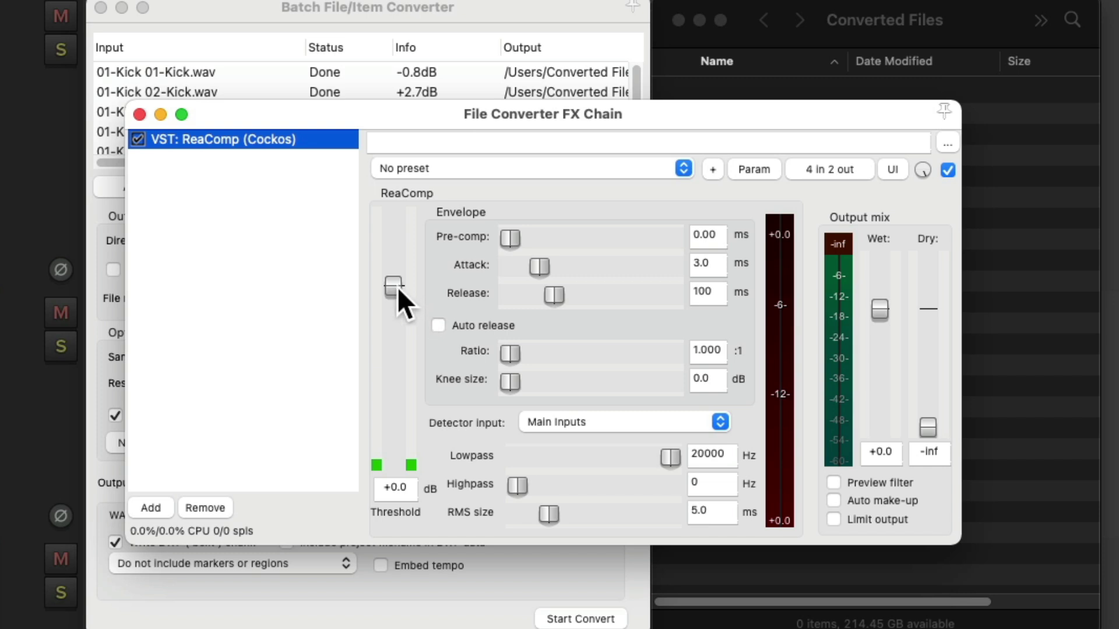
- Lower ReaComp's threshold to about -19.4 dB, raise its ratio and adjust its attack
drag(397, 287, 397, 370)
drag(524, 352, 588, 377)
drag(531, 264, 537, 306)
- Add ReaEQ after ReaComp in the converter's FX chain
double_click(278, 229)
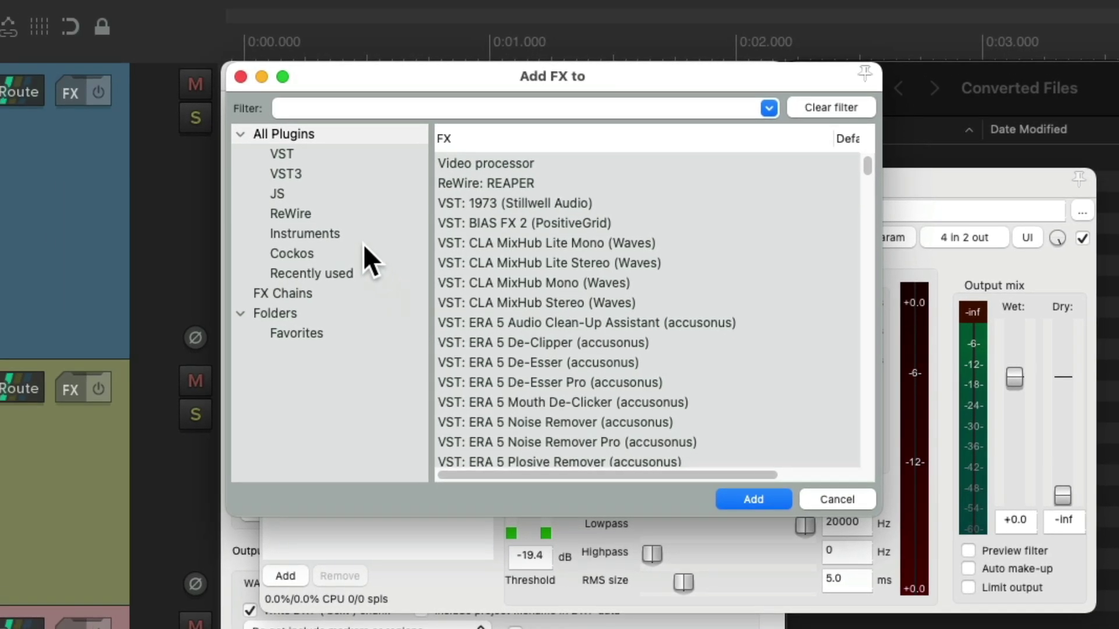
click(282, 214)
click(493, 220)
double_click(572, 258)
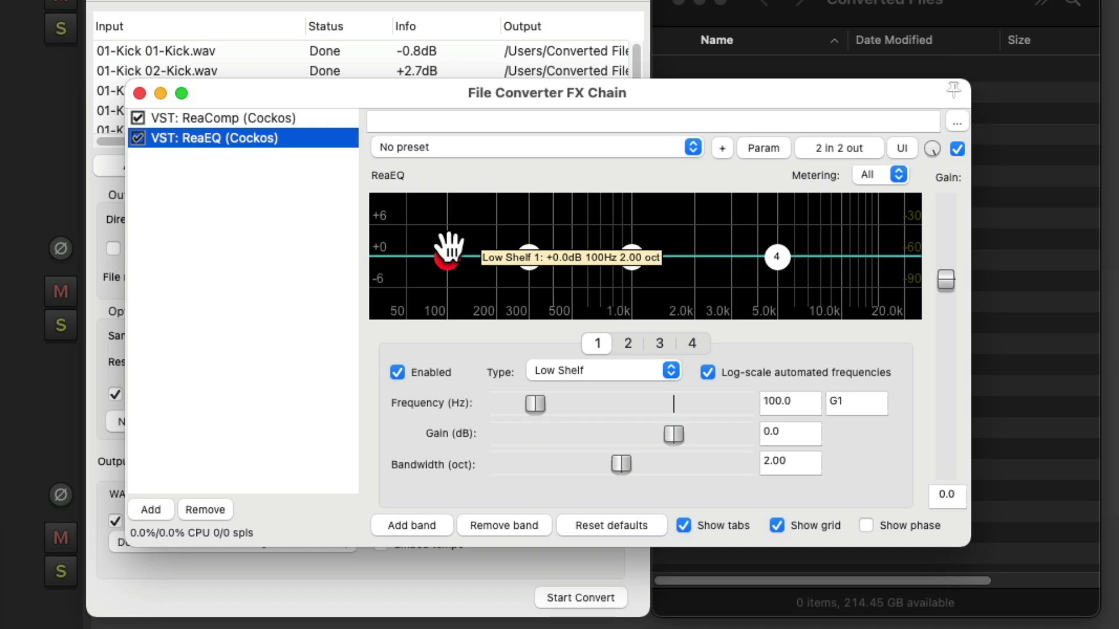
- Shape ReaEQ with about -4 dB at 97 Hz, a slight band 2 boost, -3.2 dB at 1000 Hz and +3.2 dB at 4067 Hz
drag(448, 255, 444, 275)
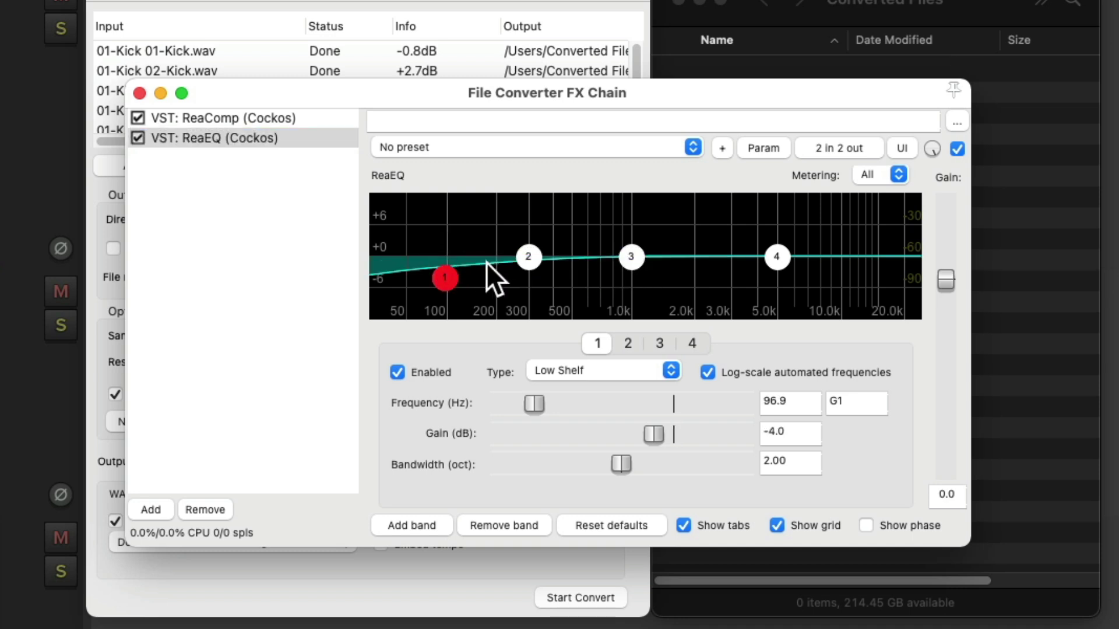
drag(529, 257, 514, 245)
drag(637, 255, 631, 272)
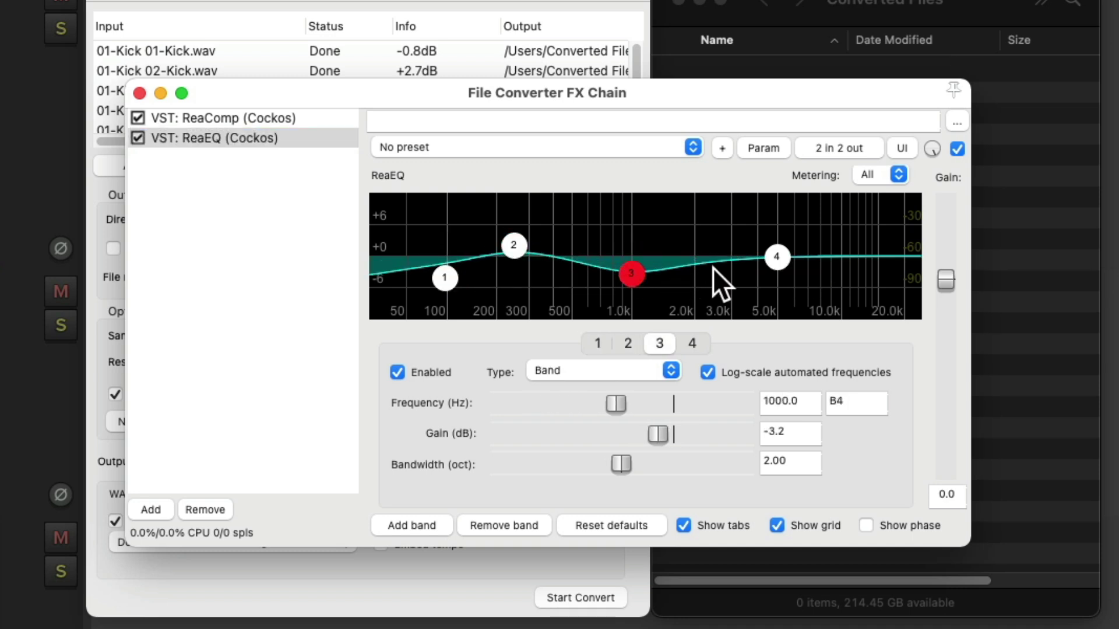
drag(776, 257, 758, 240)
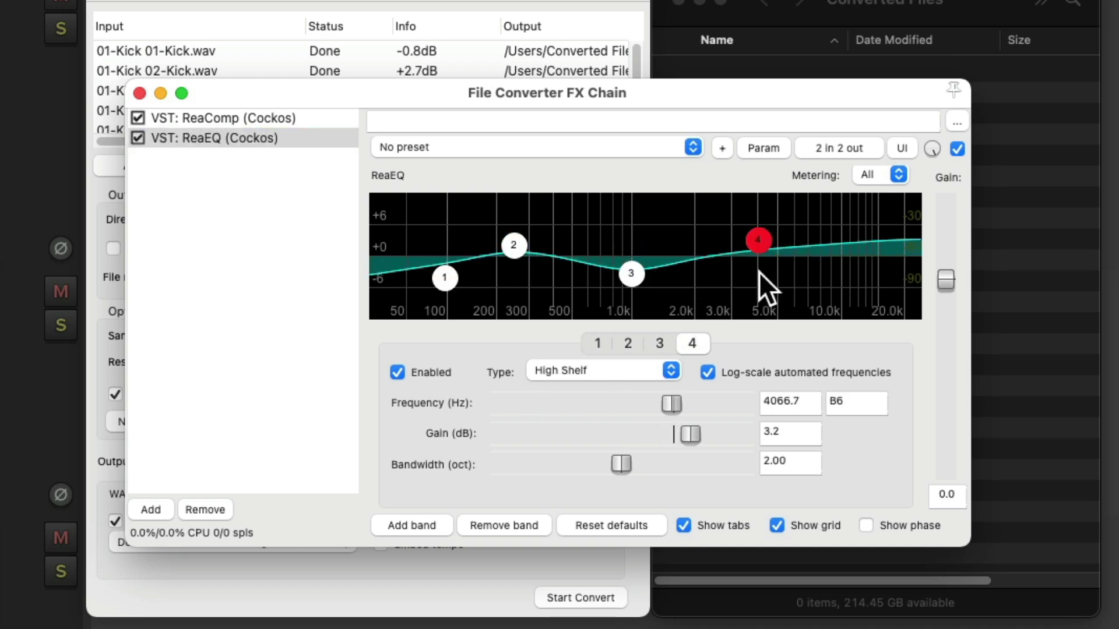
click(140, 93)
- Convert all queued slices through the ReaComp and ReaEQ chain with Use FX enabled
click(337, 406)
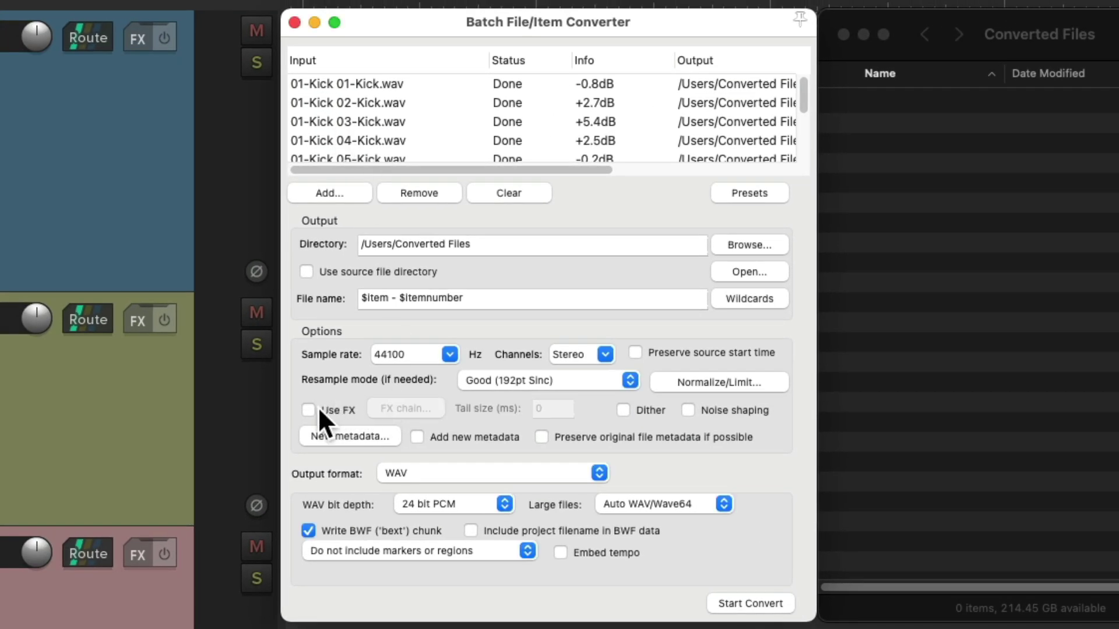
click(307, 410)
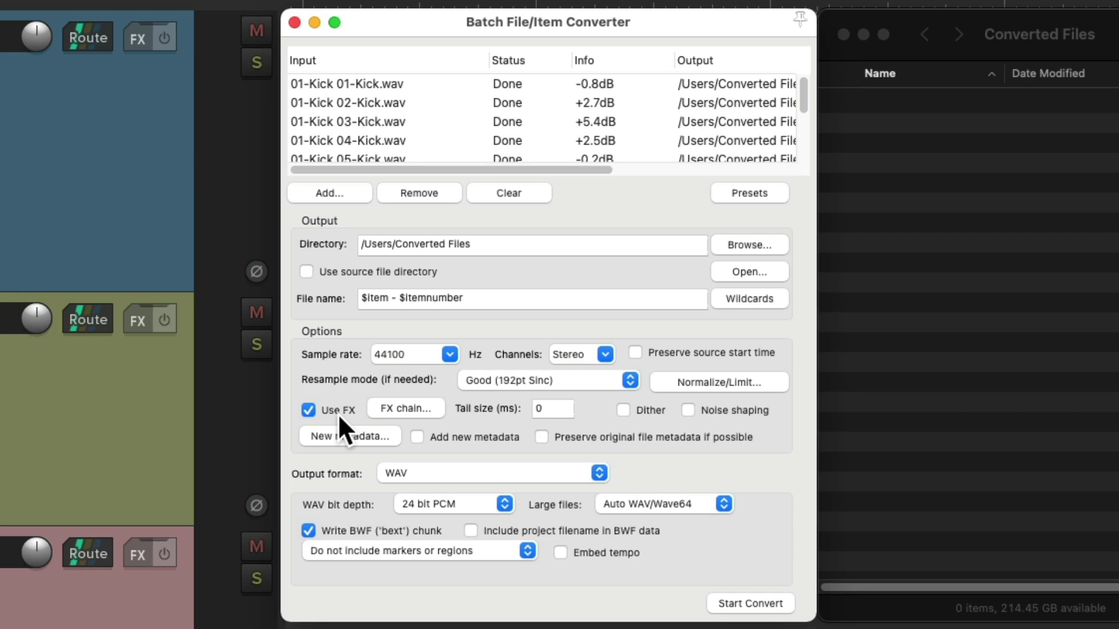
click(765, 604)
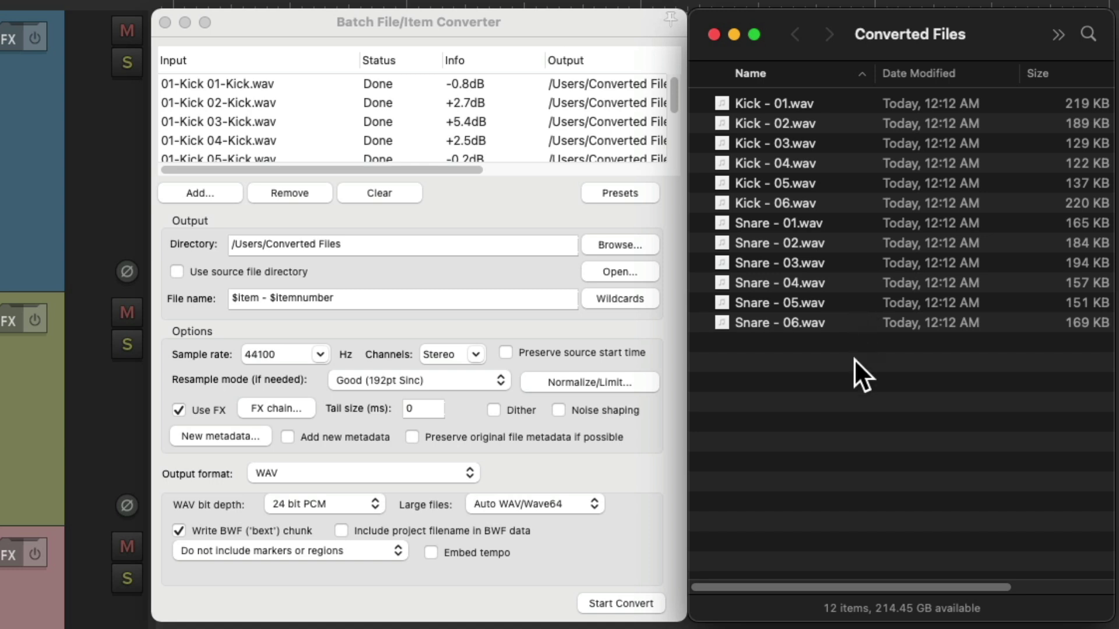
- Delete all the FX-processed WAV files from the Converted Files folder and return to the converter
key(super+a)
key(super+BackSpace)
click(546, 454)
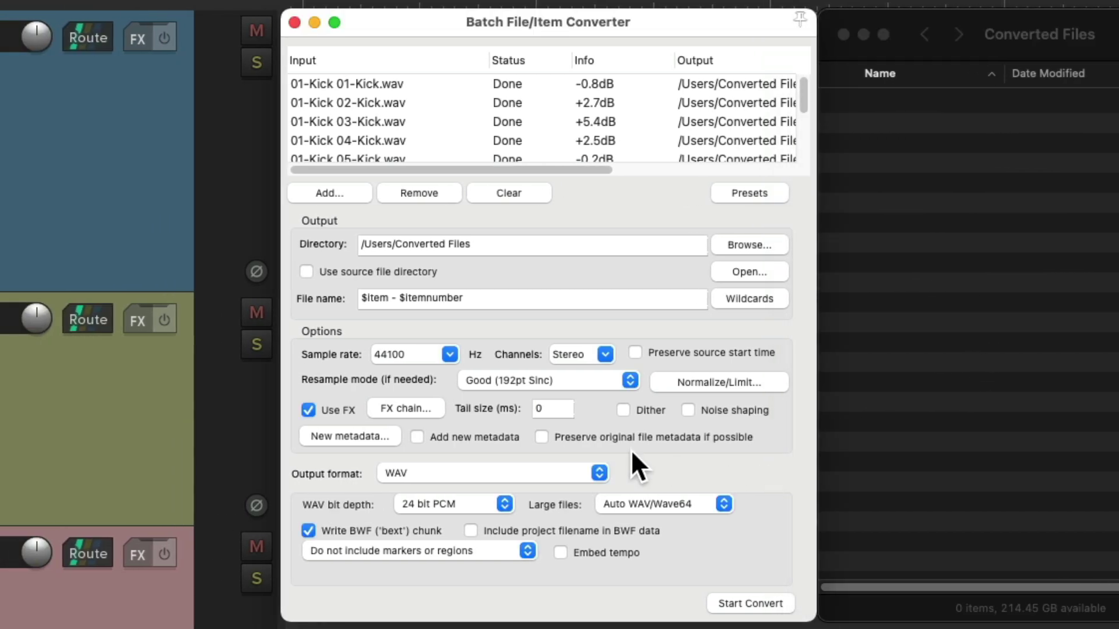
- Turn off FX processing for the batch conversion
click(307, 410)
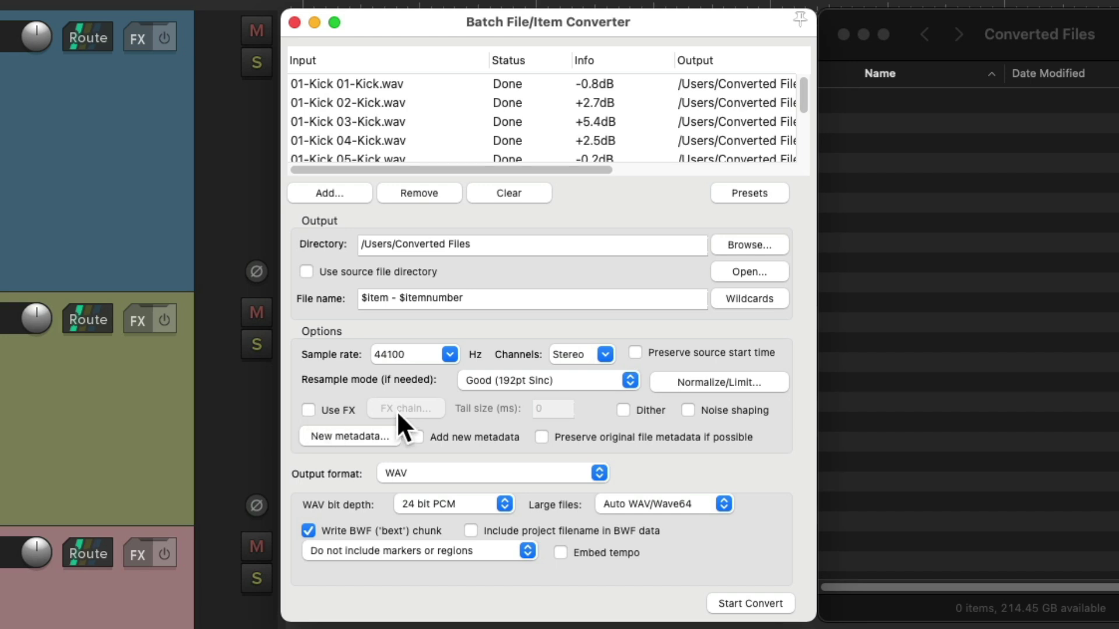
click(304, 410)
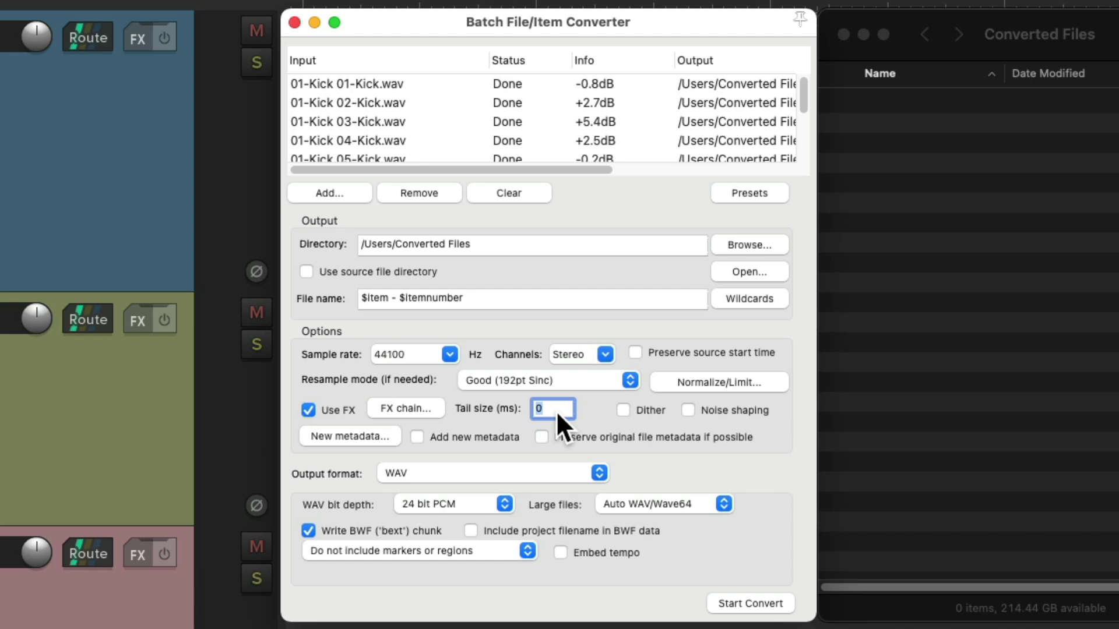
click(308, 411)
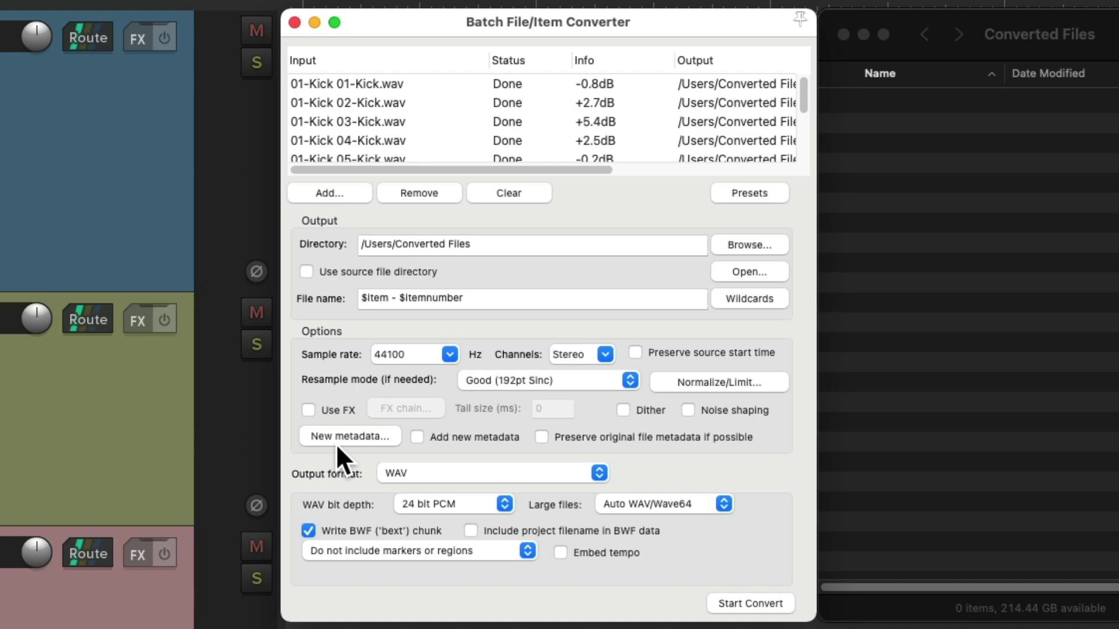
- Examine the available render metadata fields and try the options for adding new metadata and preserving the original metadata
click(351, 436)
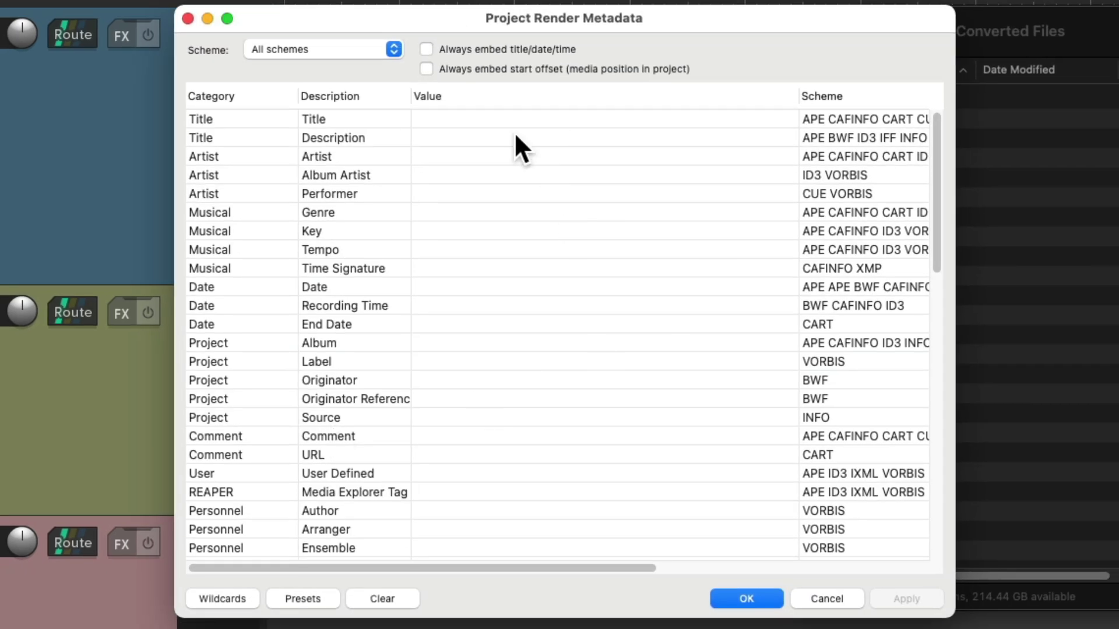
scroll(589, 242, down, 10)
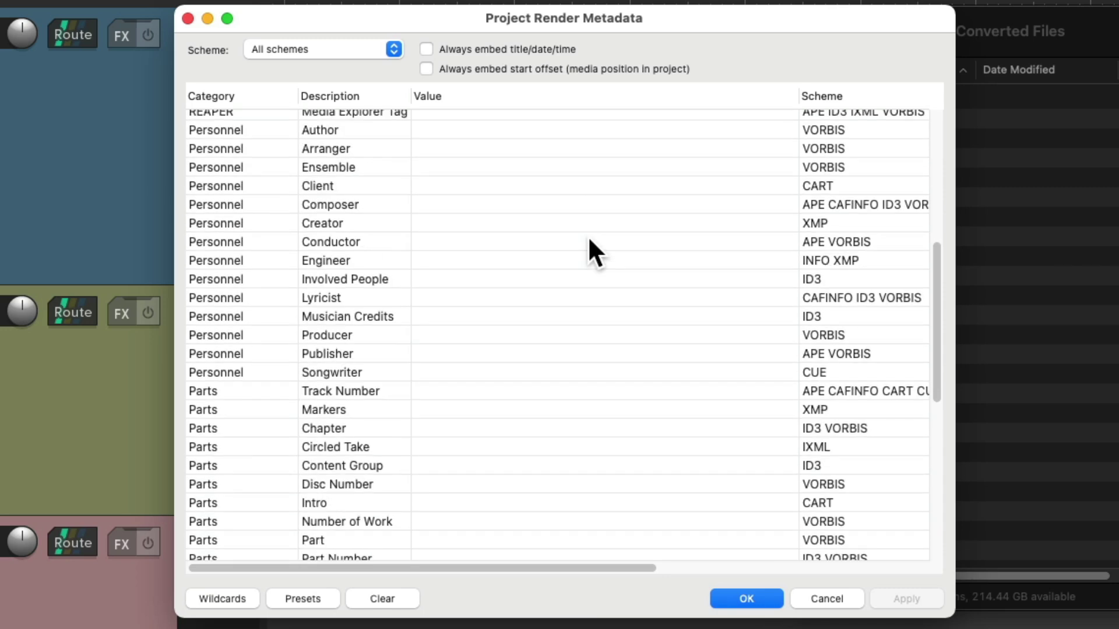
click(746, 598)
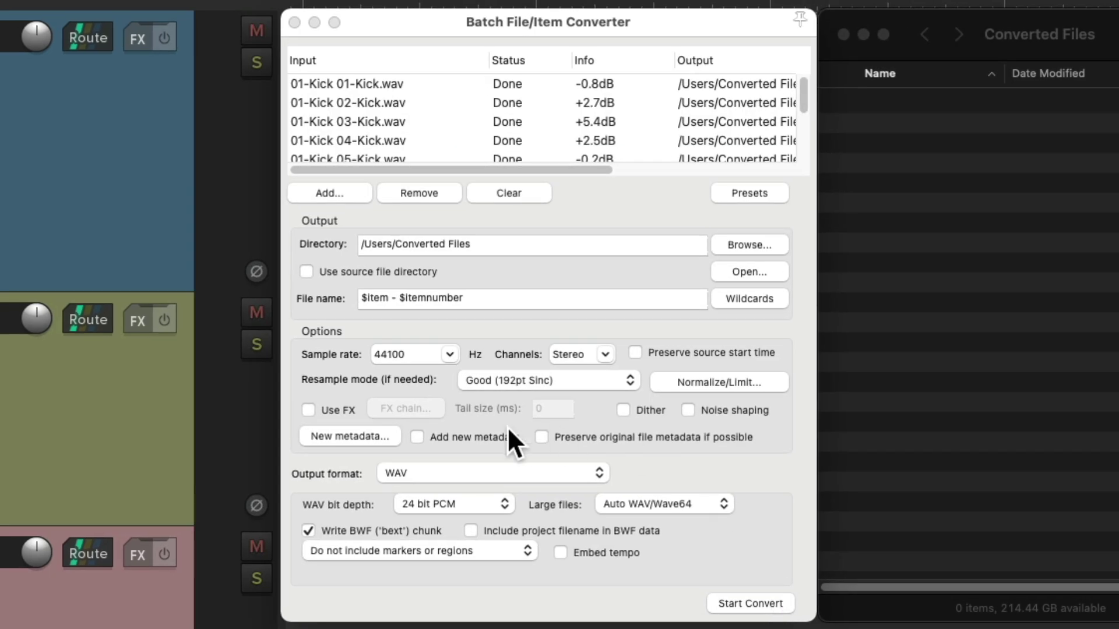
click(417, 437)
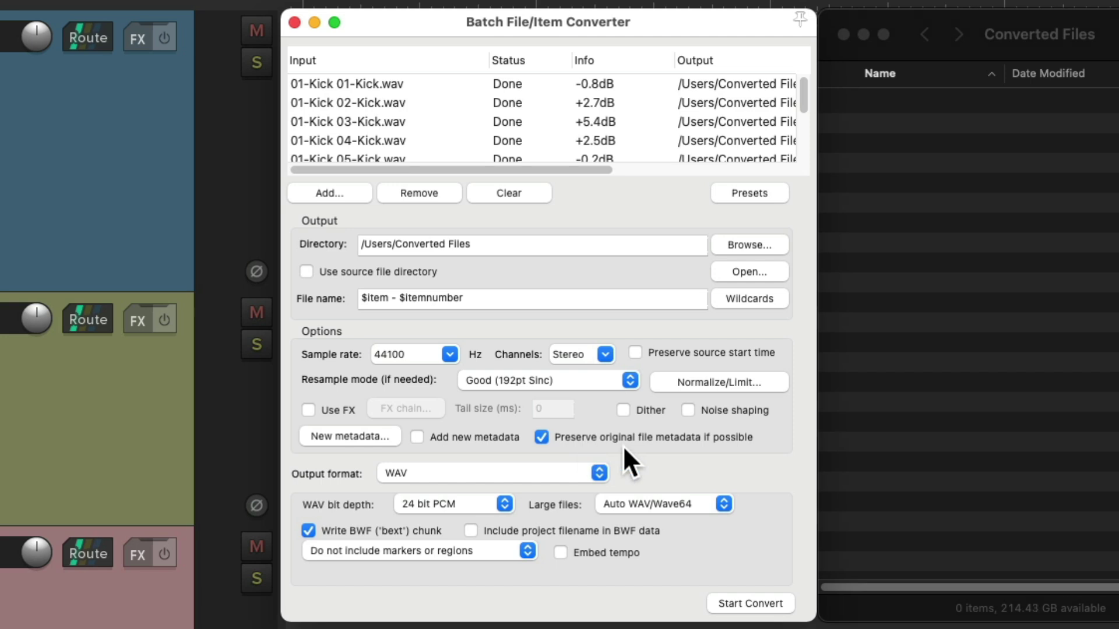
click(542, 438)
- Save the current converter settings as a preset named "44.1kHz - Stereo - 24bit - Wav"
click(733, 193)
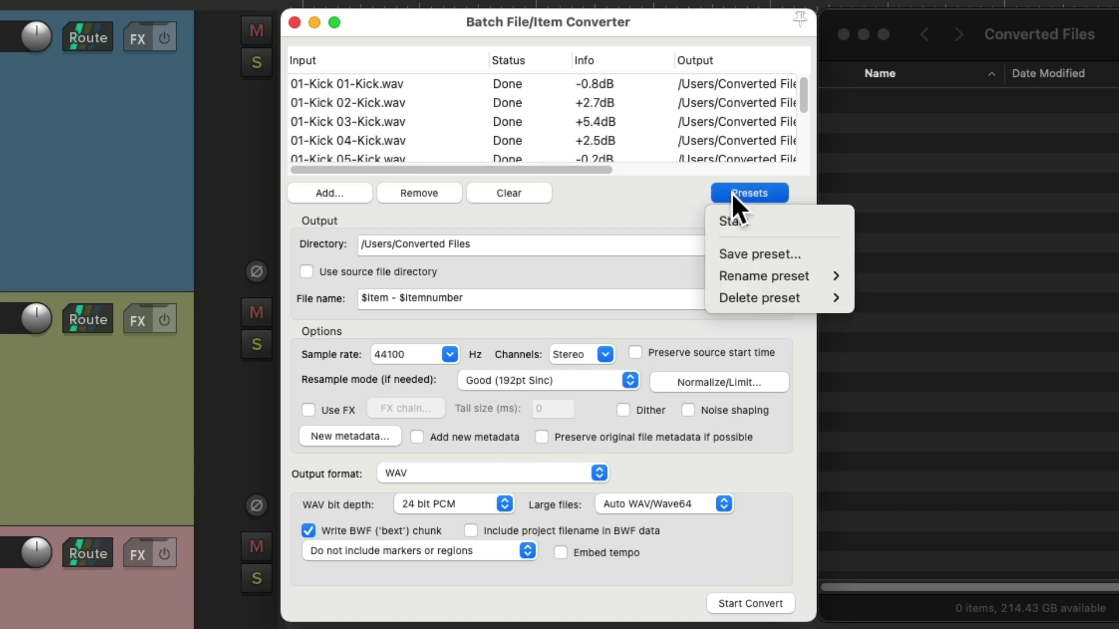
click(718, 261)
text(44.1k)
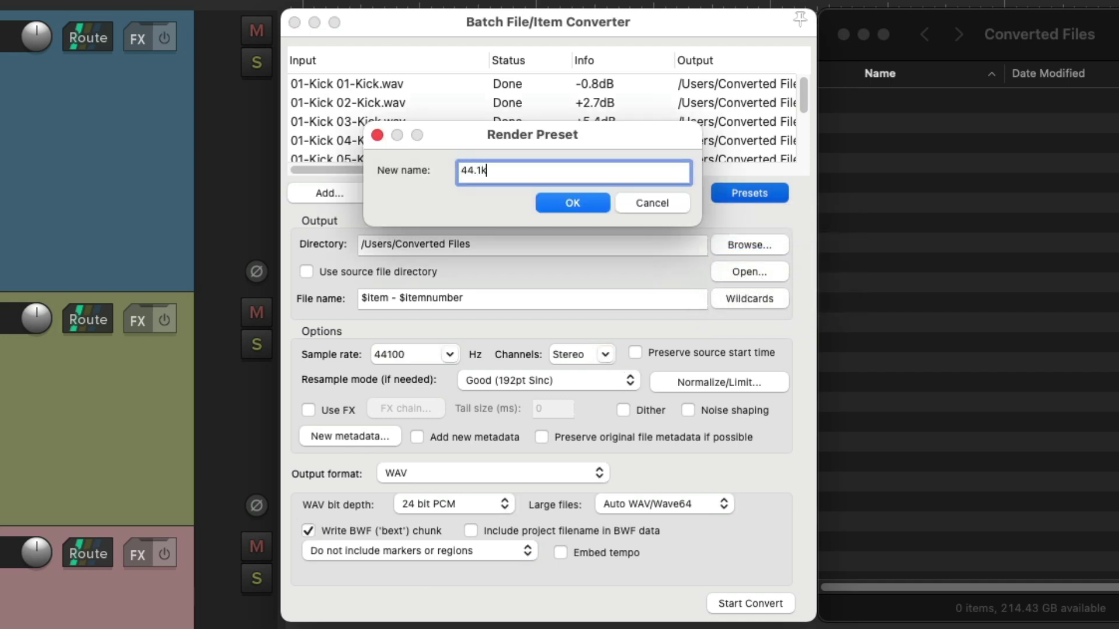
text(Hz - Stereo - 24bit - WAV)
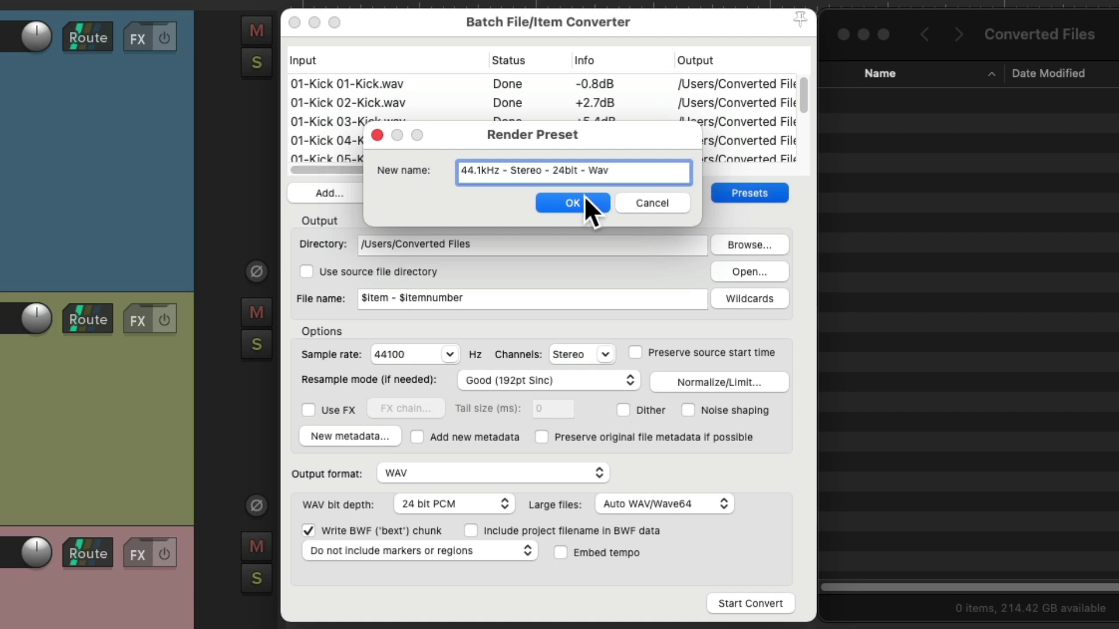
click(585, 201)
- Change the output format to CAF, the sample rate to 22050 Hz and the channels to Mono
click(570, 473)
click(560, 513)
click(449, 354)
click(391, 439)
click(604, 354)
click(588, 382)
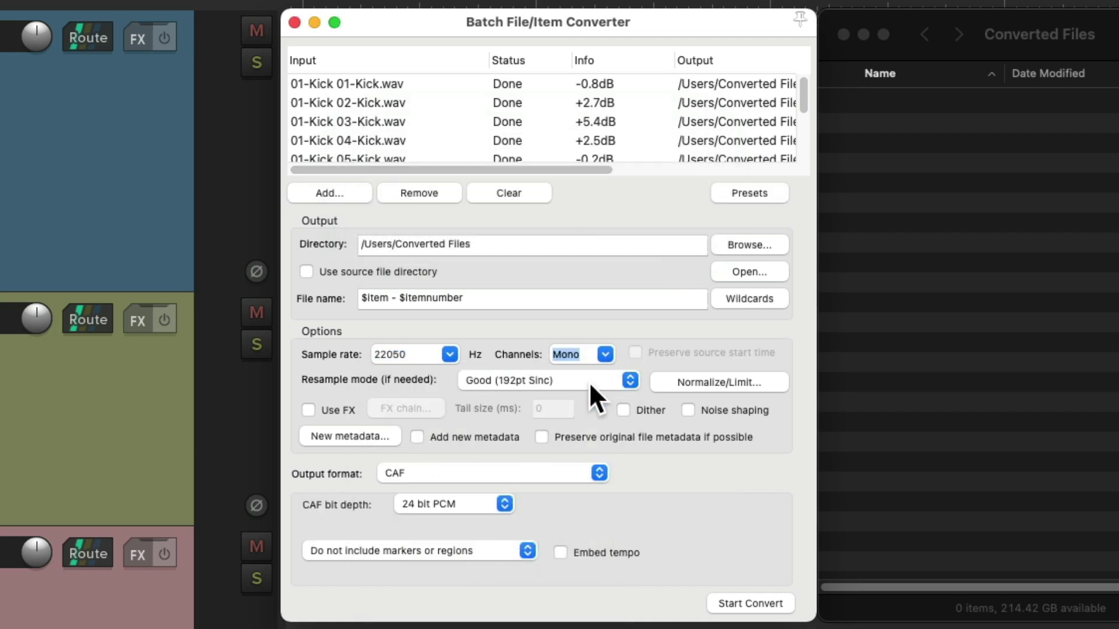
- Recall the "44.1kHz - Stereo - 24bit - Wav" preset in the batch converter
click(729, 193)
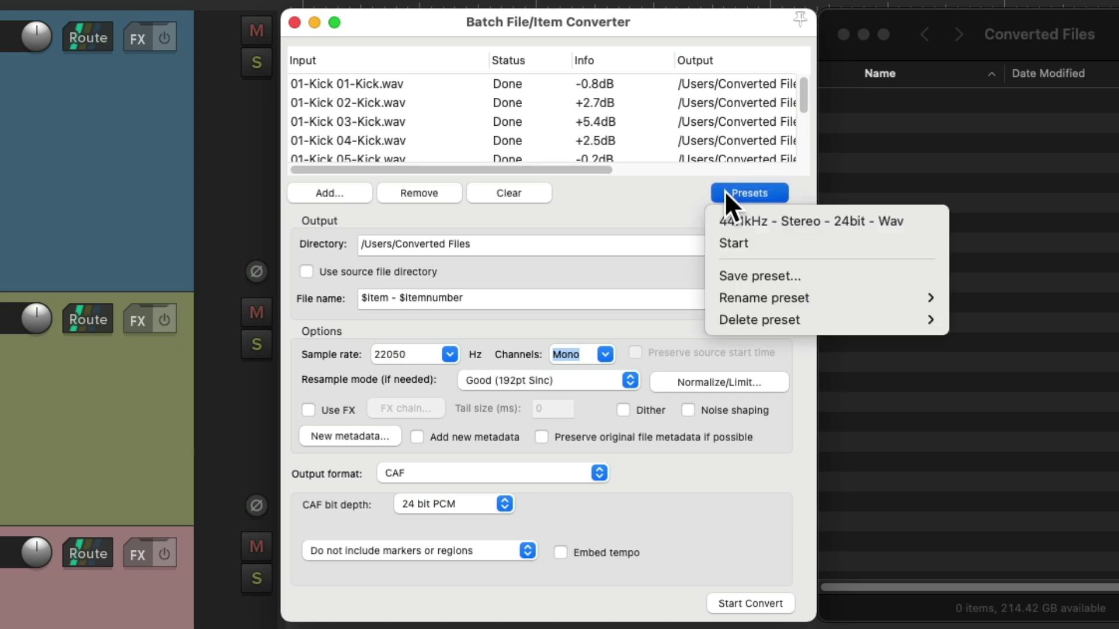
click(709, 222)
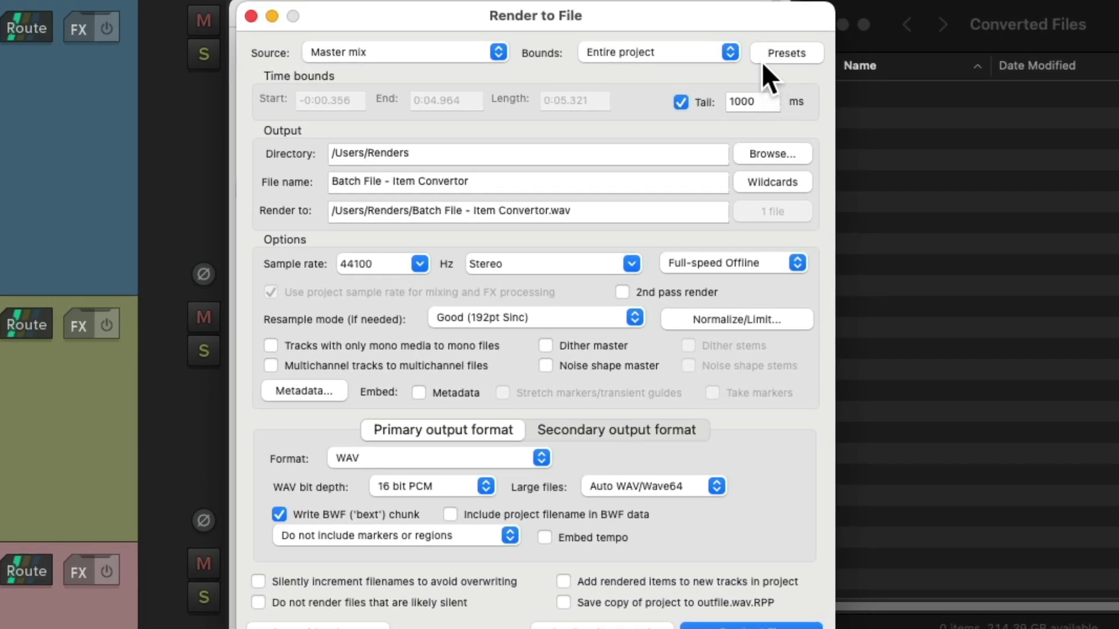
- Apply the "44.1kHz - Stereo - 24bit - Wav" options and format preset in the Render to File dialog
click(758, 54)
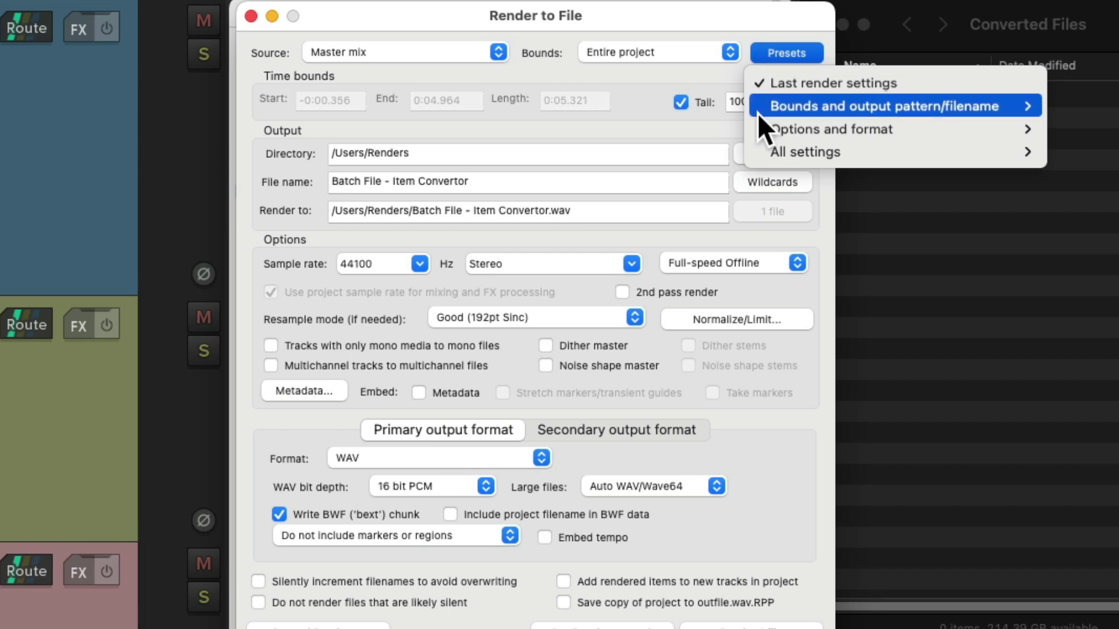
mouse_move(759, 123)
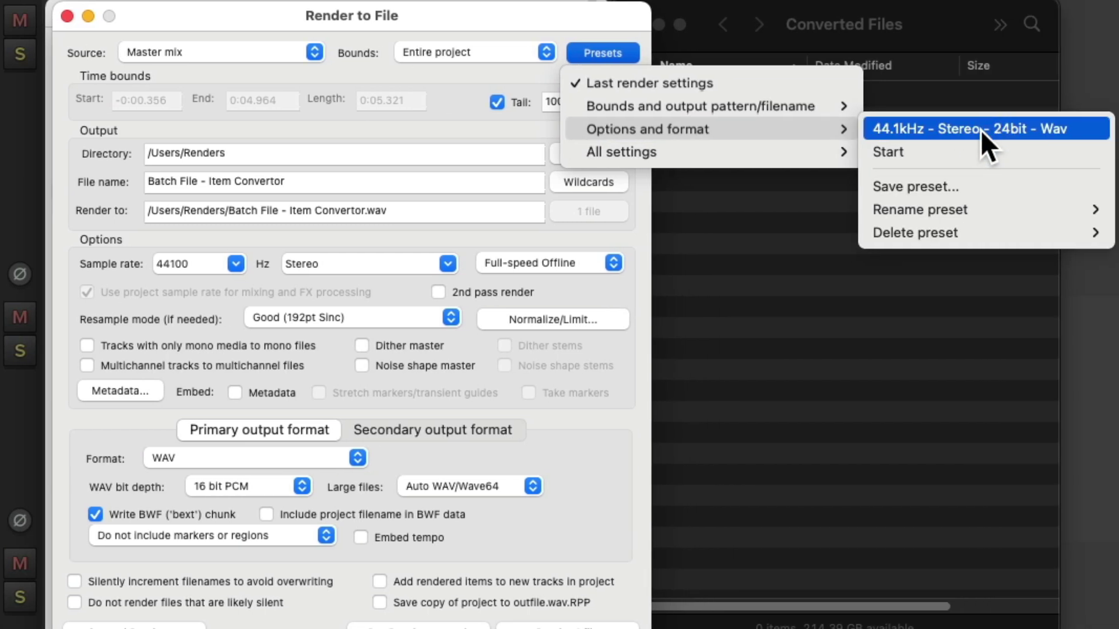
click(980, 129)
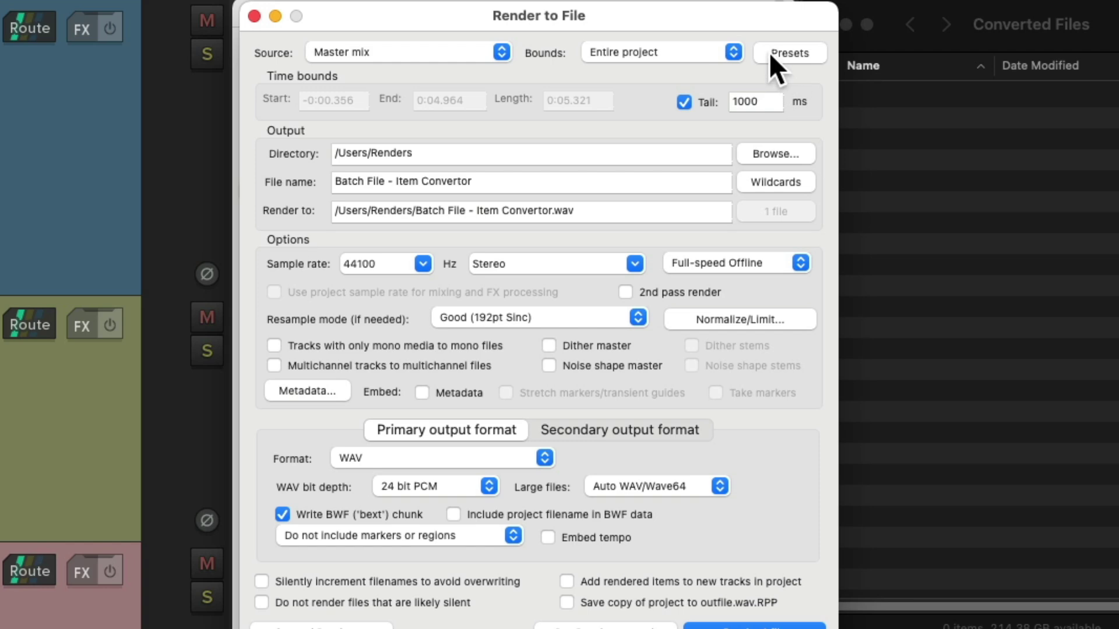
- Close the Render to File dialog and reapply the "44.1kHz - Stereo - 24bit - Wav" preset in the batch converter
click(768, 53)
mouse_move(760, 128)
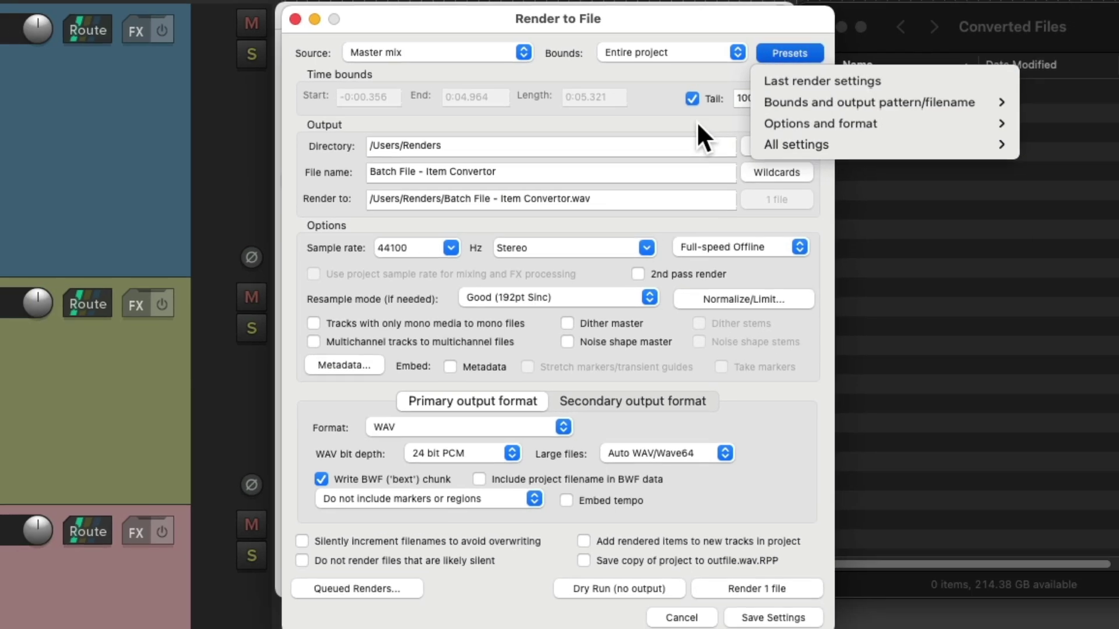
click(448, 33)
click(305, 19)
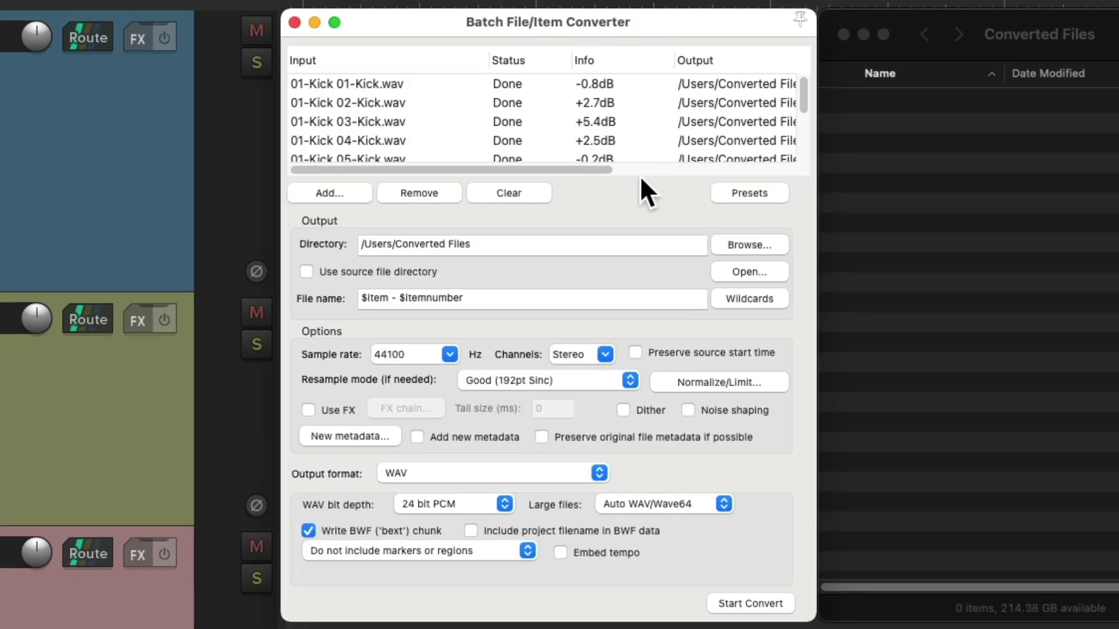
click(721, 192)
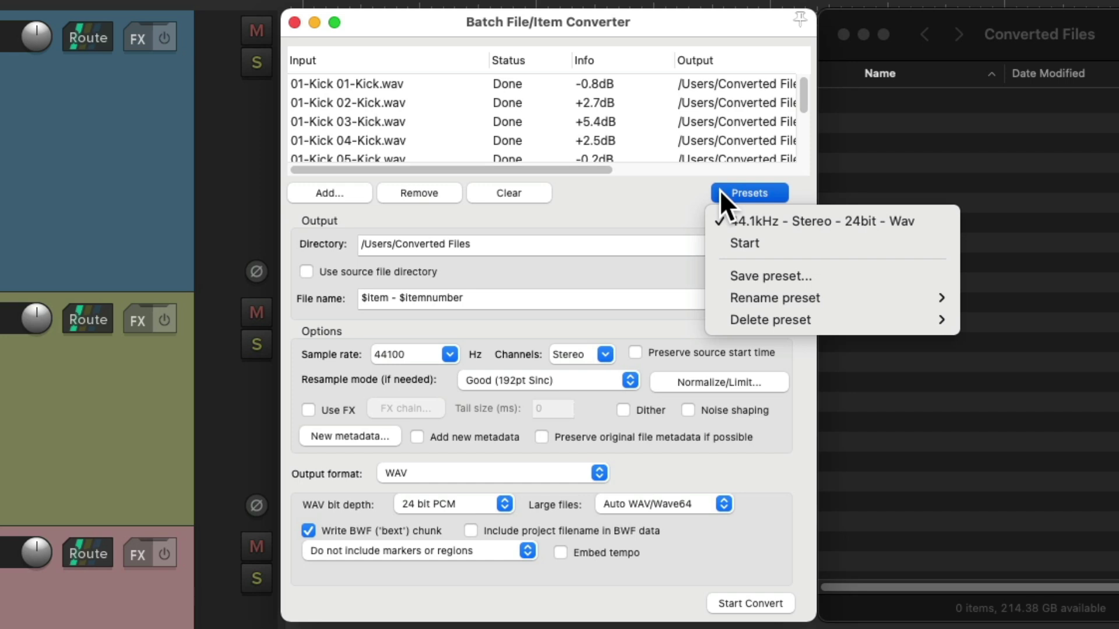
click(708, 221)
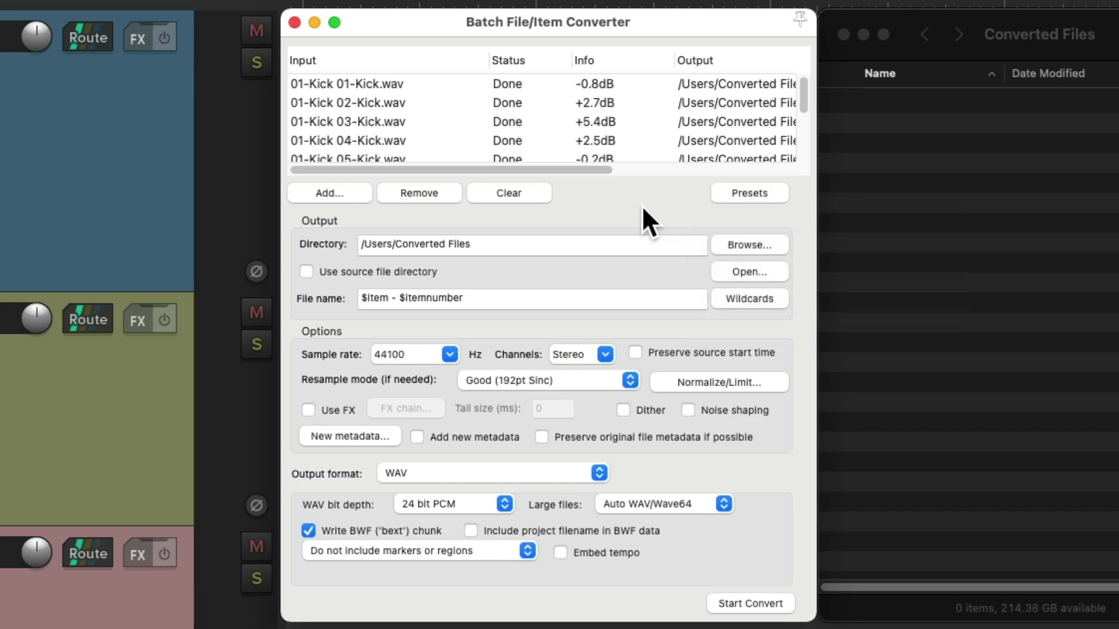